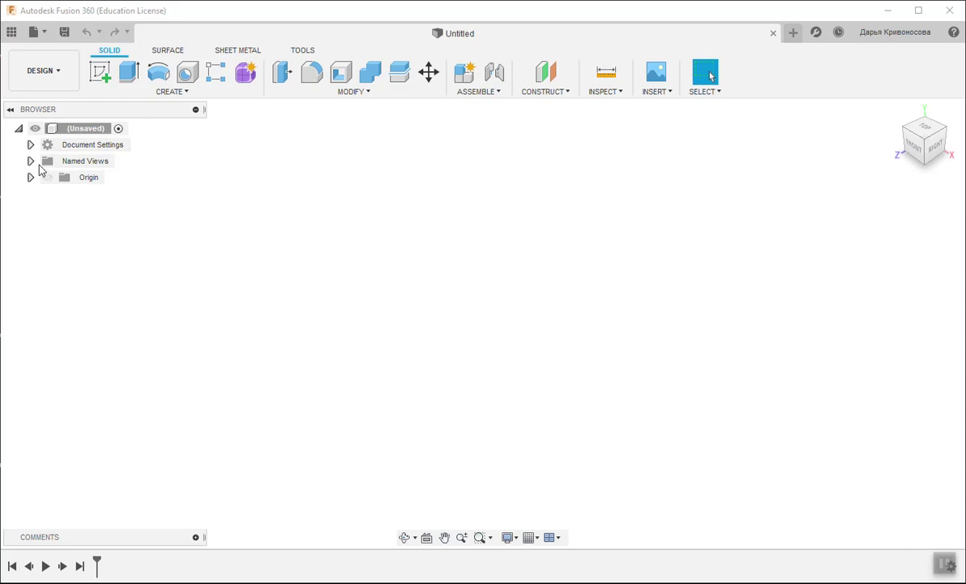
Step: Start a new sketch on the XZ origin plane
{"action": "double_click", "coordinate": [66, 180]}
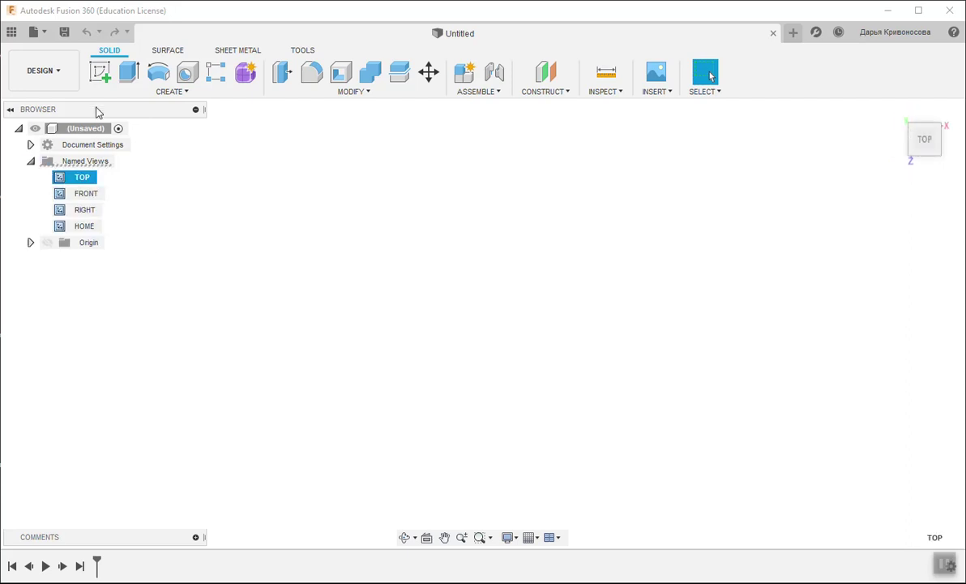
{"action": "left_click", "coordinate": [100, 72]}
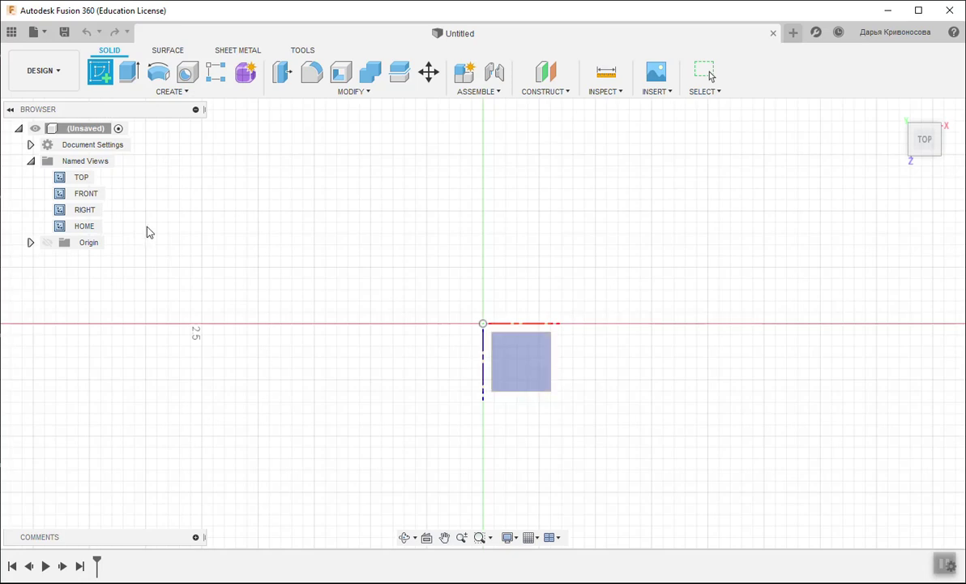
{"action": "left_click", "coordinate": [30, 242]}
{"action": "left_click", "coordinate": [97, 357]}
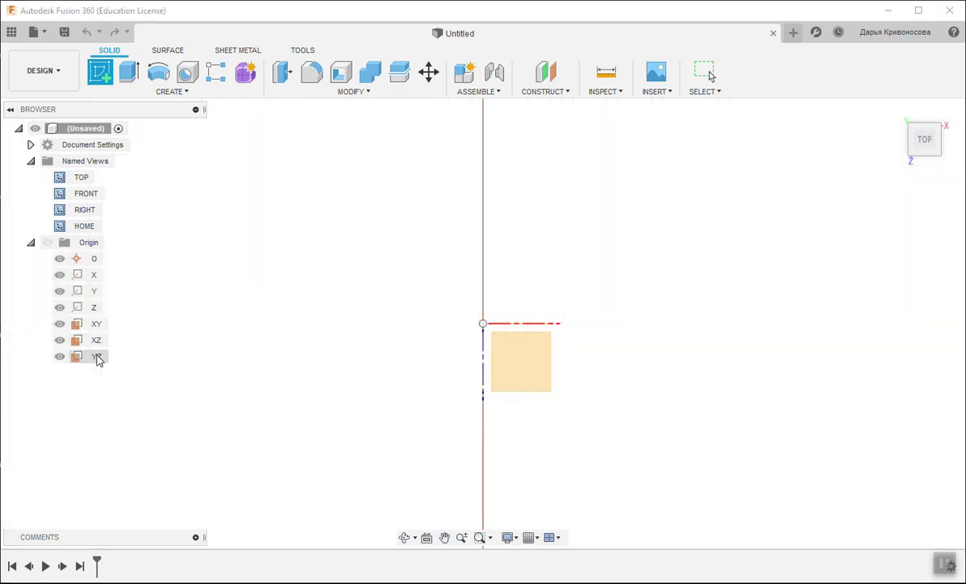
{"action": "left_click", "coordinate": [517, 373]}
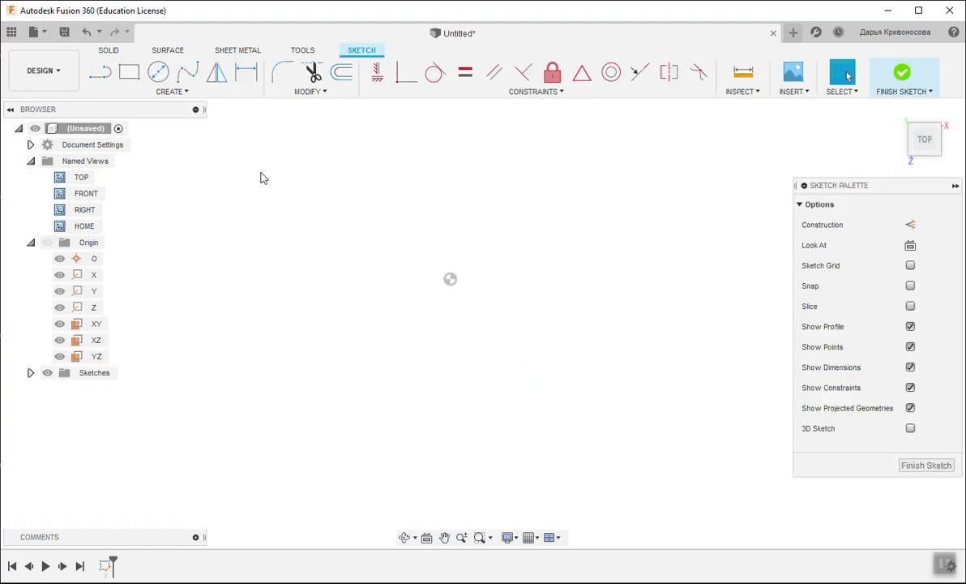
Step: Draw a 16 × 8 mm center rectangle at the origin, hide constraints, and finish the sketch
{"action": "left_click", "coordinate": [181, 91]}
{"action": "mouse_move", "coordinate": [118, 123]}
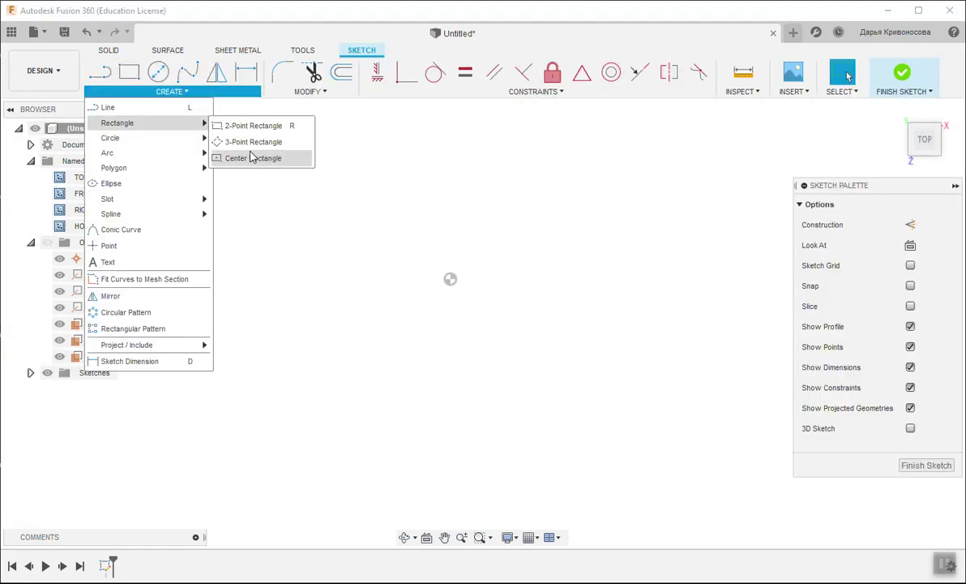
{"action": "left_click", "coordinate": [252, 157]}
{"action": "left_click", "coordinate": [451, 279]}
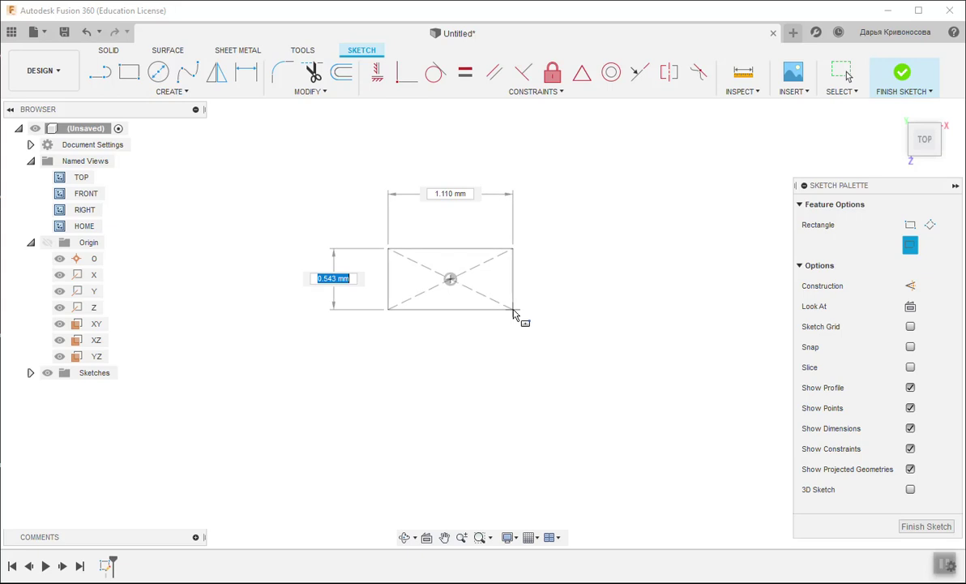
{"action": "key", "text": "Tab"}
{"action": "key", "text": "Return"}
{"action": "scroll", "coordinate": [513, 315], "scroll_direction": "down", "scroll_amount": 4}
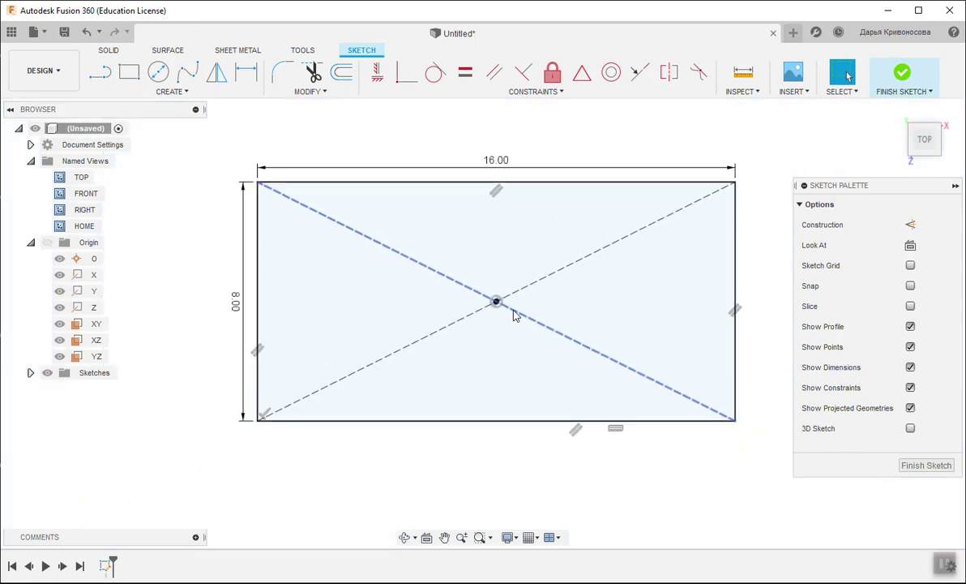
{"action": "left_click", "coordinate": [910, 387]}
{"action": "left_click", "coordinate": [903, 73]}
Step: Extrude the rectangle 5 mm into a solid box
{"action": "left_click", "coordinate": [904, 74]}
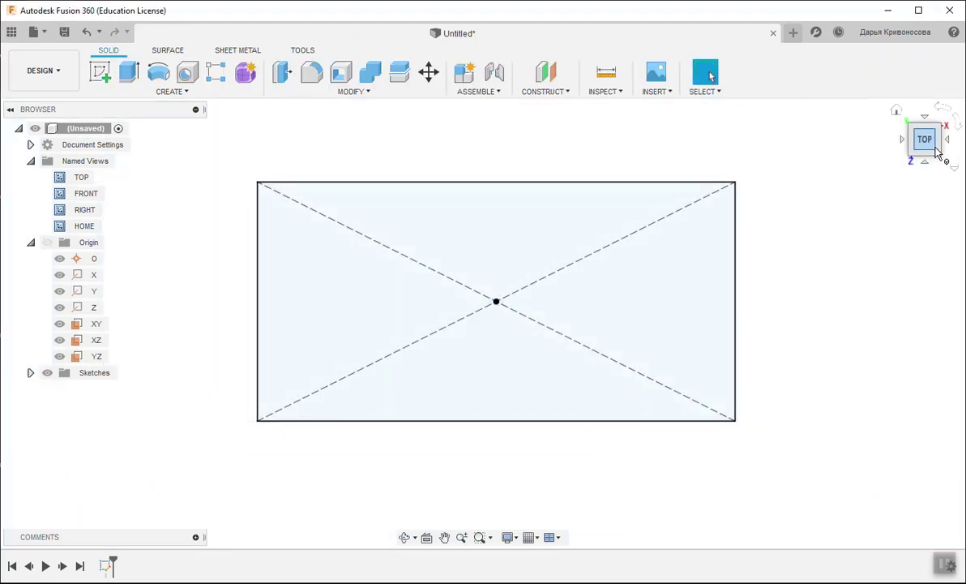
{"action": "middle_click_drag", "start_coordinate": [860, 130], "coordinate": [867, 154], "text": "shift"}
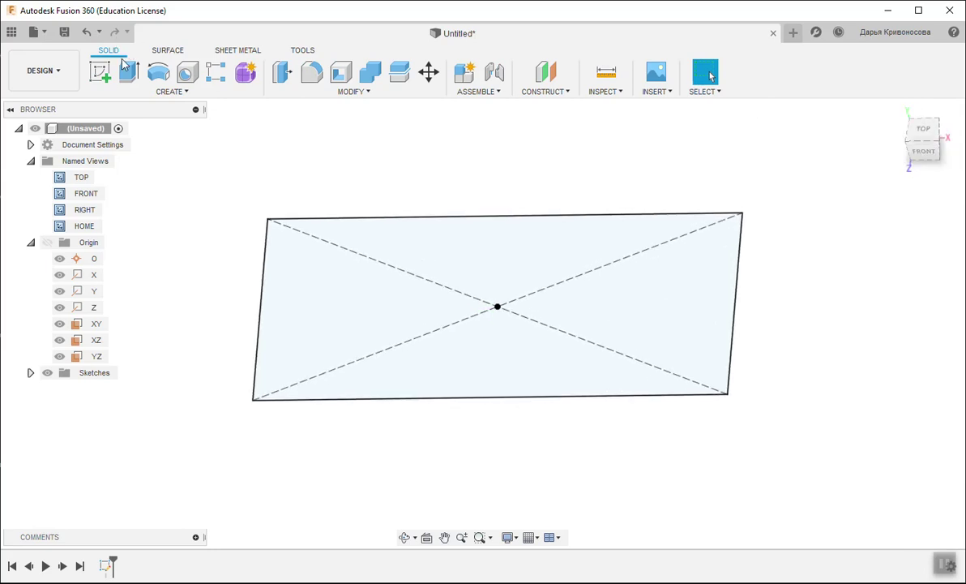
{"action": "type", "text": "e5"}
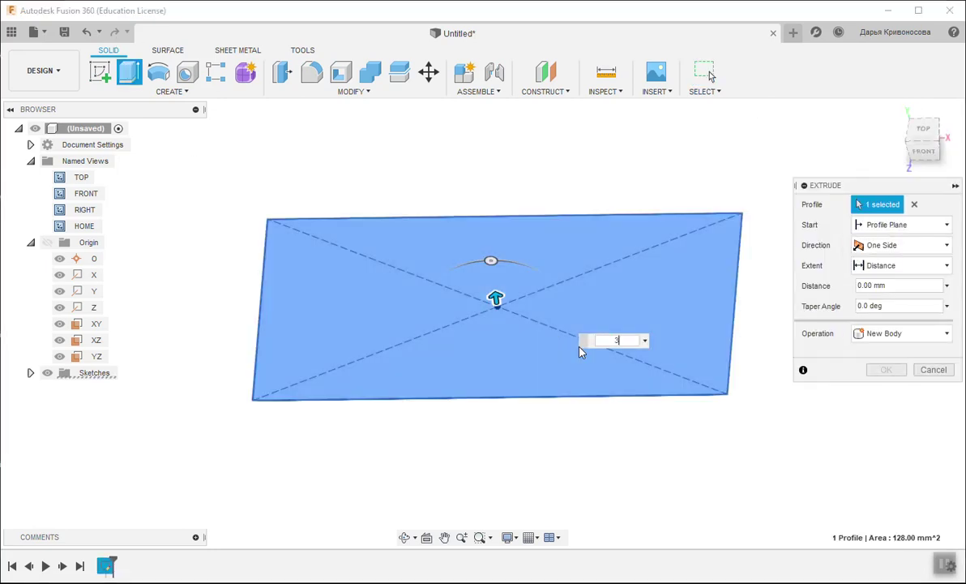
{"action": "key", "text": "Return"}
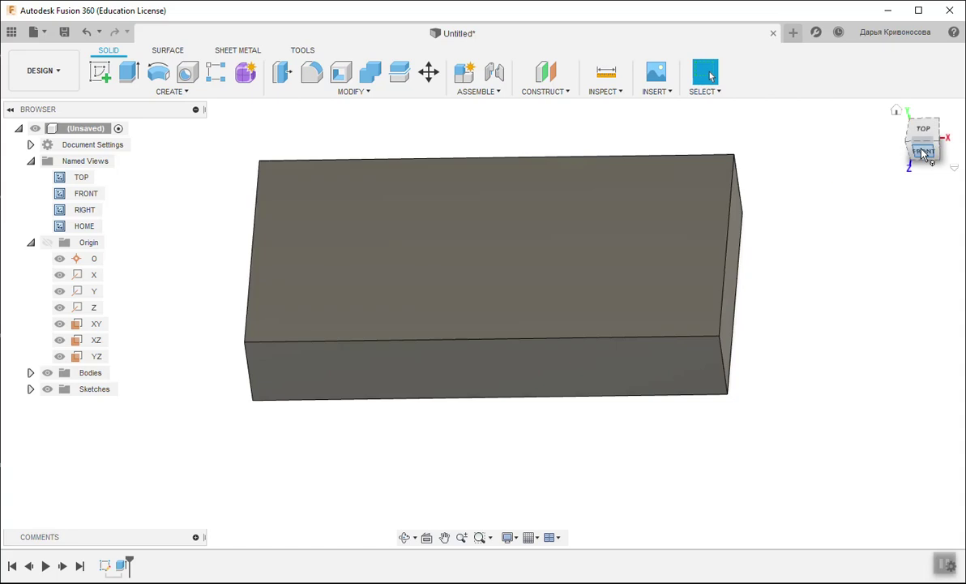
Step: Shell the box with 1 mm walls, leaving the selected face open
{"action": "middle_click_drag", "start_coordinate": [858, 137], "coordinate": [867, 162], "text": "shift"}
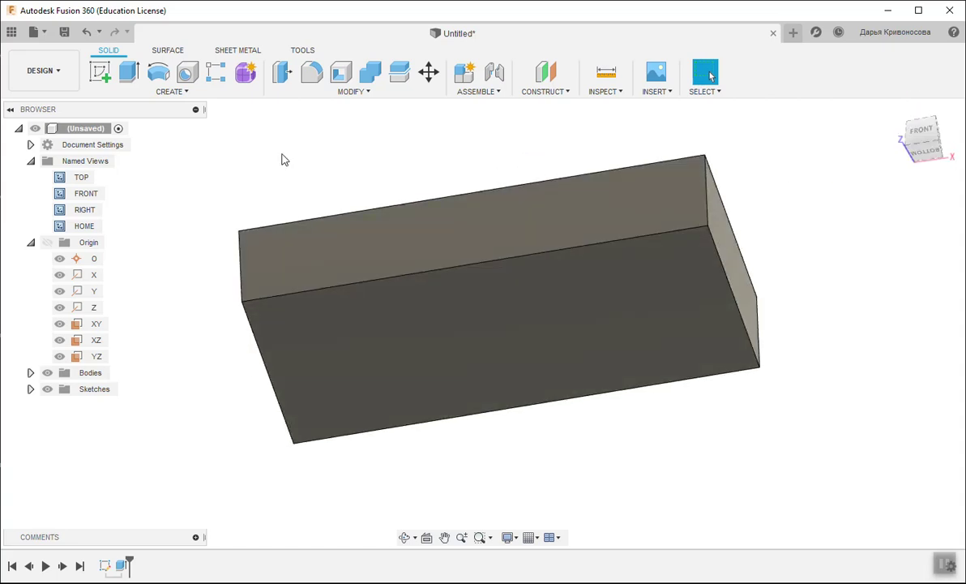
{"action": "left_click", "coordinate": [287, 89]}
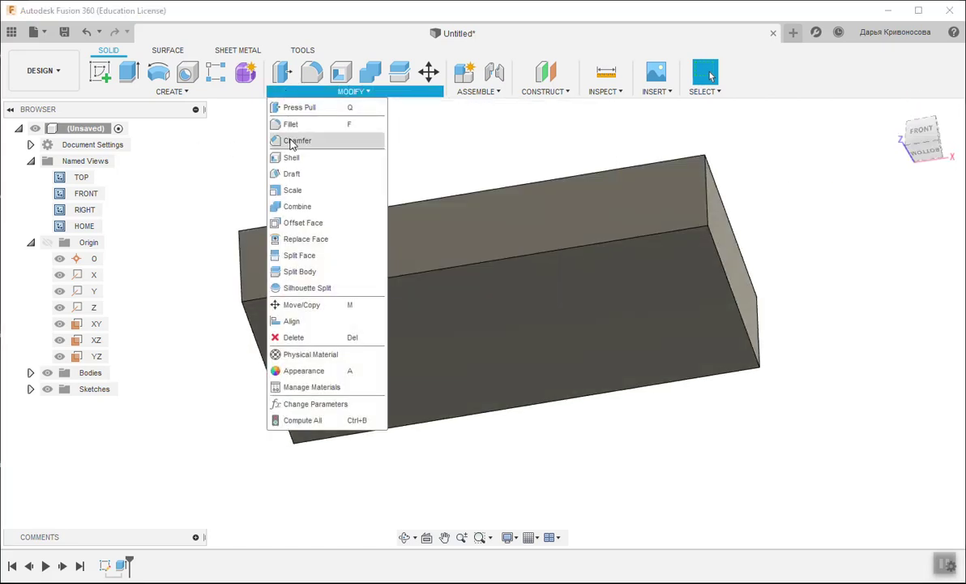
{"action": "left_click", "coordinate": [292, 157]}
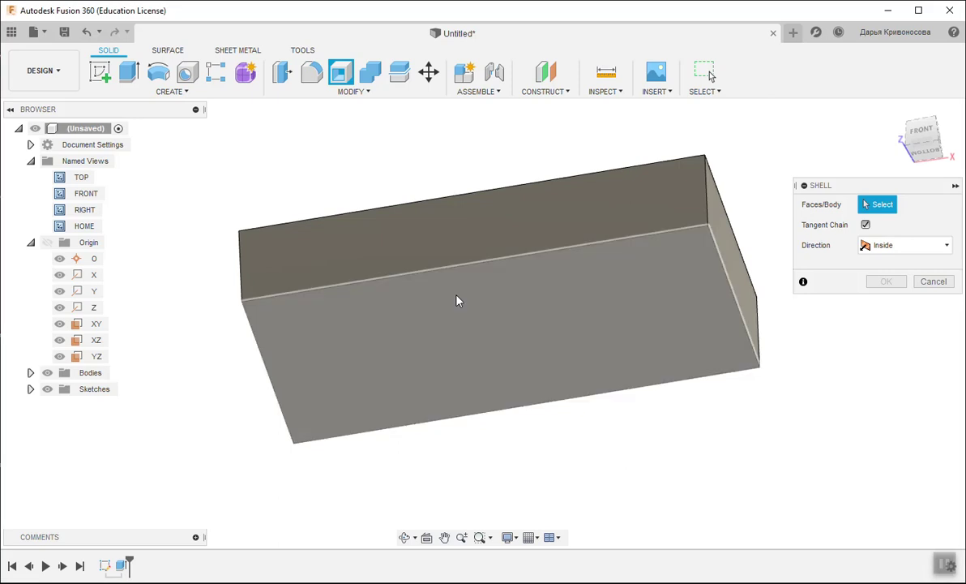
{"action": "left_click", "coordinate": [456, 301]}
{"action": "key", "text": "Return"}
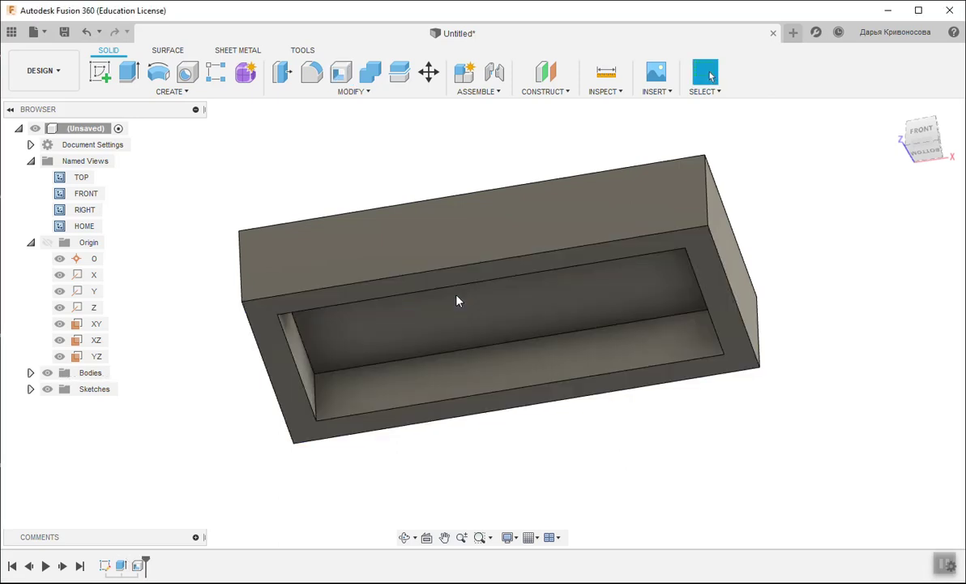
{"action": "left_click", "coordinate": [931, 157]}
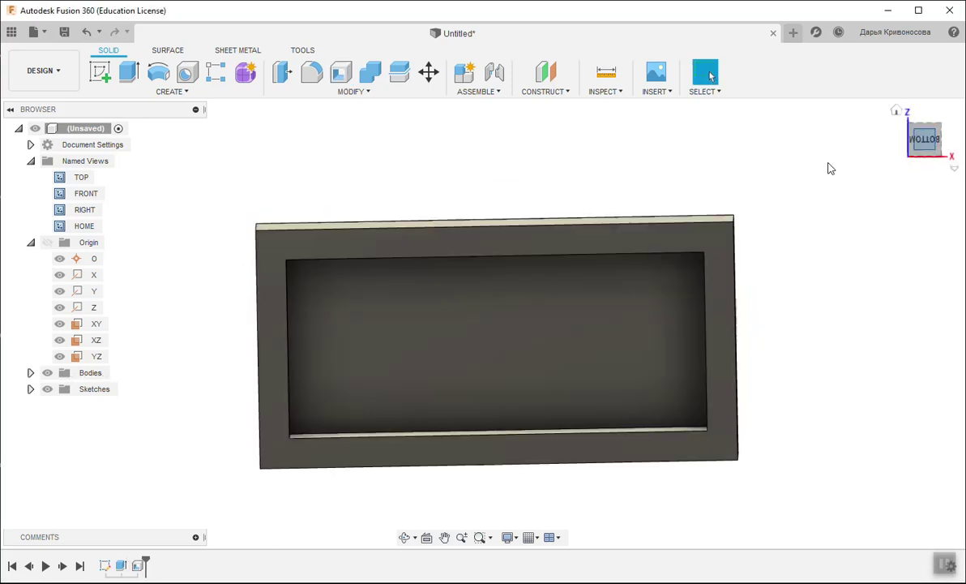
Step: Start a sketch on the box's inner face with a 2 mm circle at the origin
{"action": "left_click", "coordinate": [477, 360]}
{"action": "right_click", "coordinate": [476, 360]}
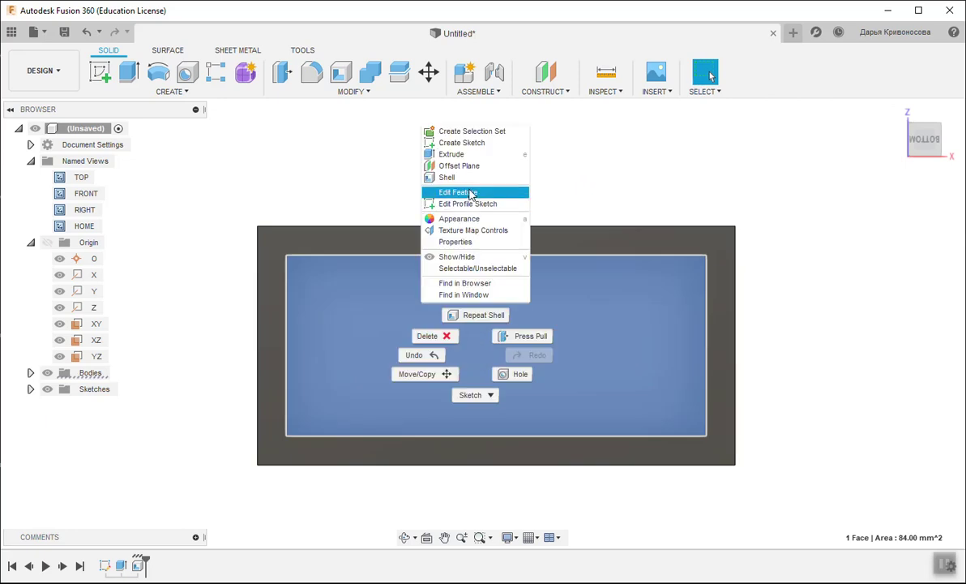
{"action": "left_click", "coordinate": [442, 142]}
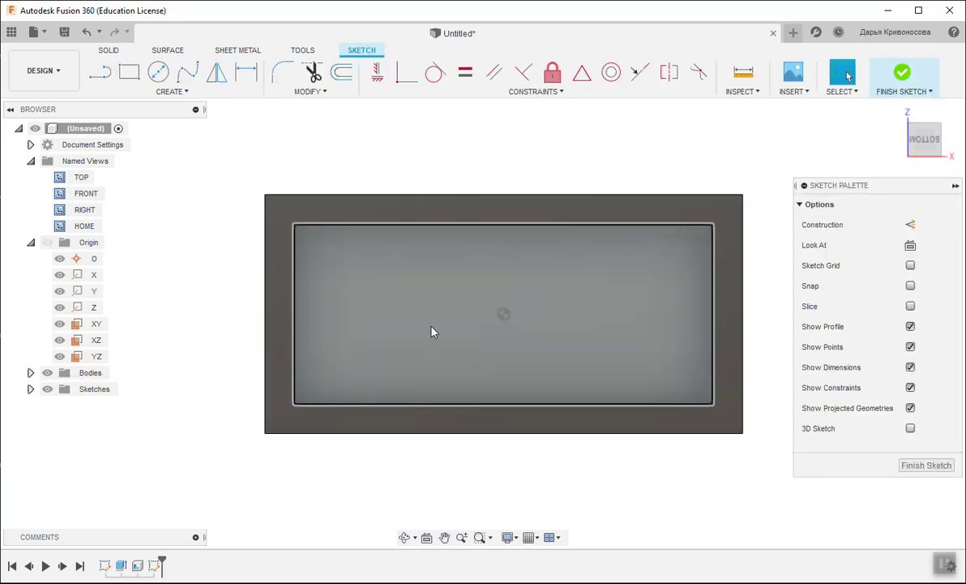
{"action": "left_click", "coordinate": [148, 94]}
{"action": "mouse_move", "coordinate": [117, 123]}
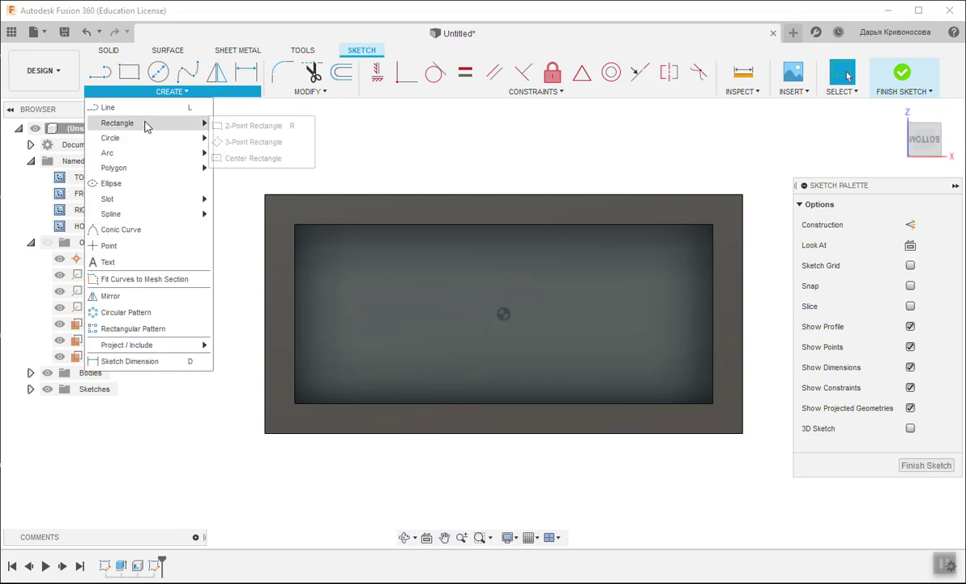
{"action": "left_click", "coordinate": [216, 138]}
{"action": "scroll", "coordinate": [589, 339], "scroll_direction": "up", "scroll_amount": 2}
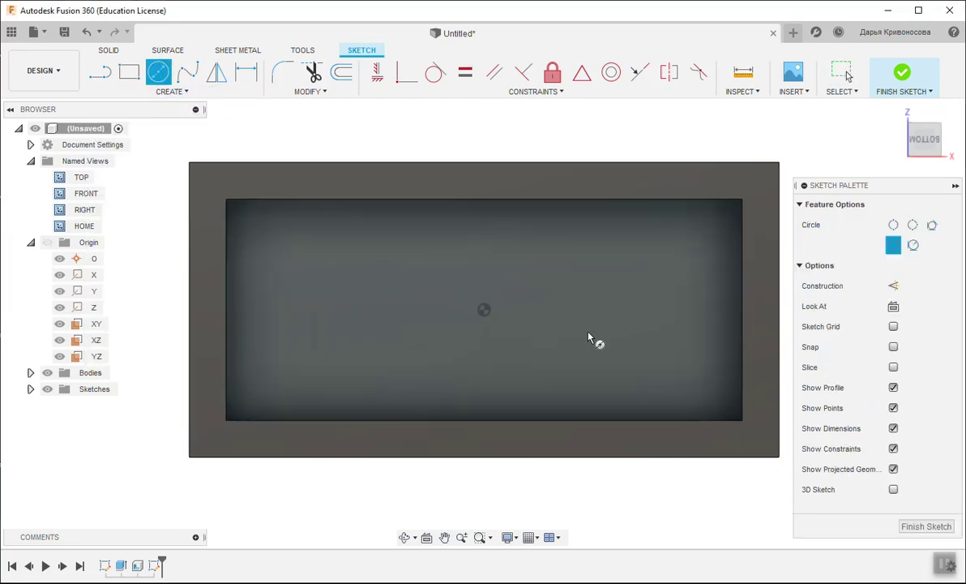
{"action": "left_click", "coordinate": [496, 324]}
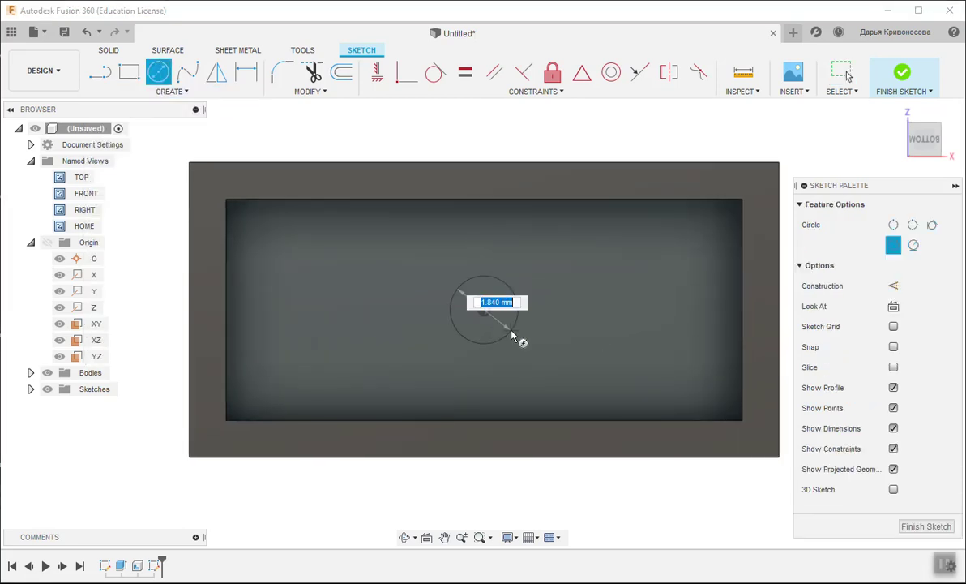
{"action": "key", "text": "Return"}
{"action": "key", "text": "Escape"}
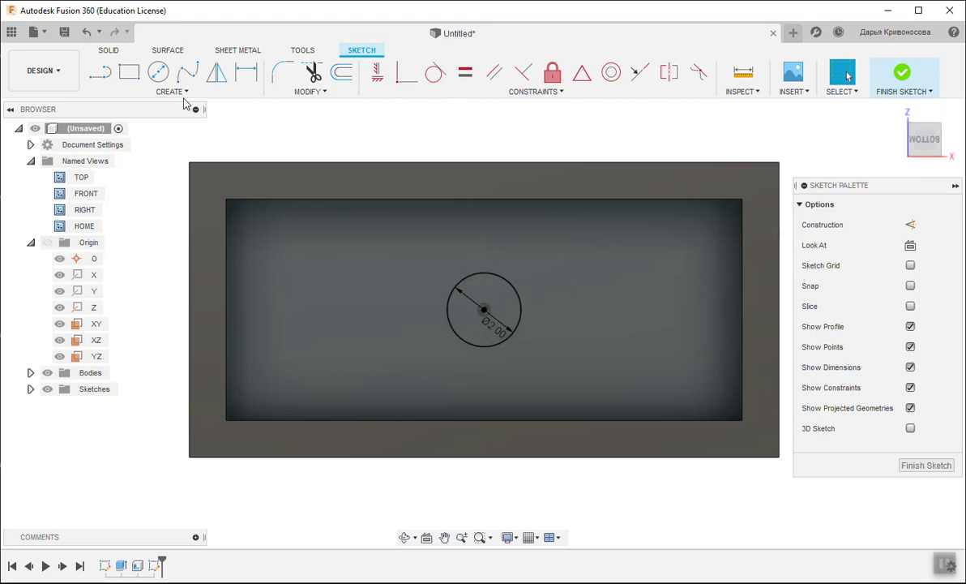
Step: Add a concentric 3 mm circle at the origin and finish the sketch
{"action": "left_click", "coordinate": [158, 78]}
{"action": "left_click", "coordinate": [484, 311]}
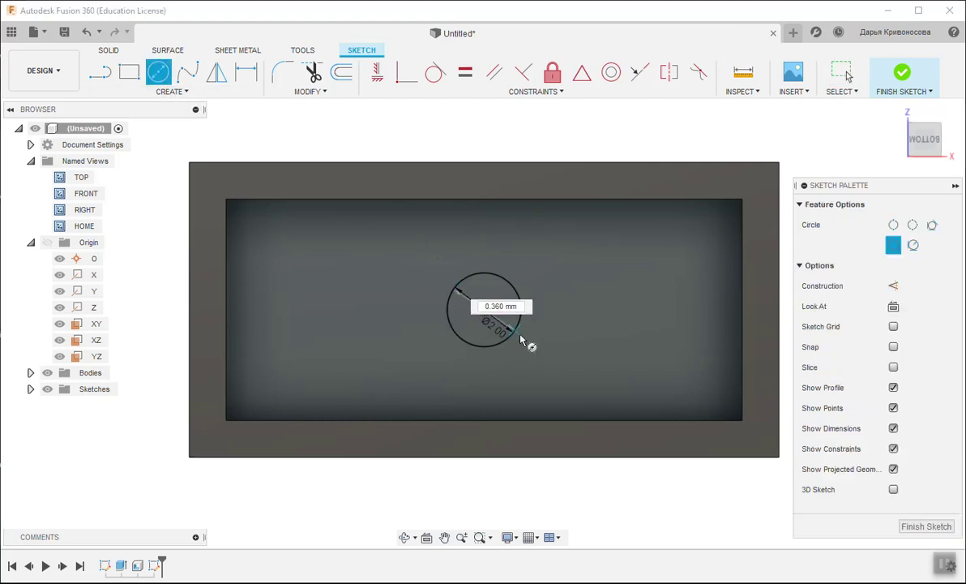
{"action": "type", "text": "3"}
{"action": "key", "text": "Return"}
{"action": "key", "text": "Escape"}
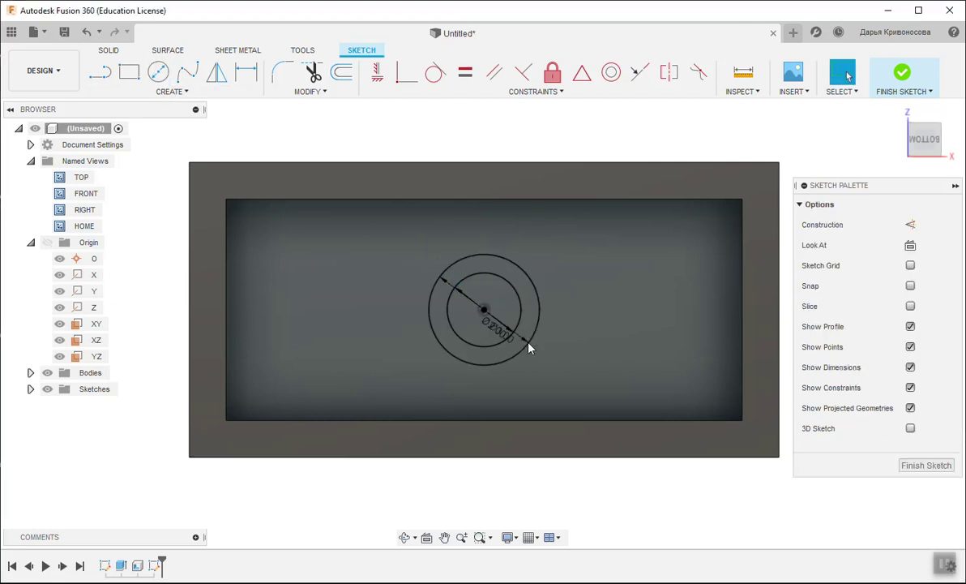
{"action": "left_click", "coordinate": [906, 76]}
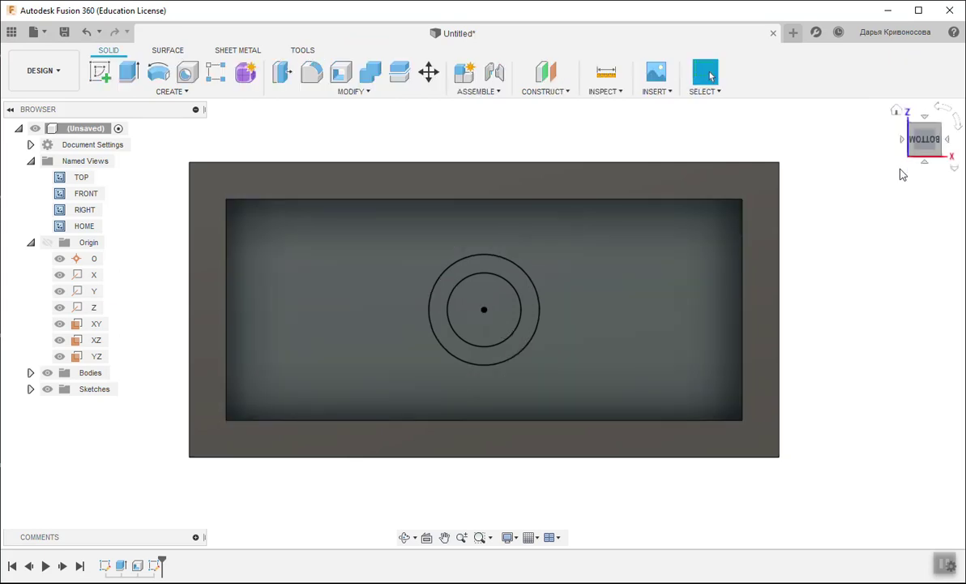
Step: Extrude the ring between the circles 2 mm into a tube
{"action": "mouse_move", "coordinate": [900, 170]}
{"action": "middle_mouse_down", "text": "shift"}
{"action": "mouse_move", "coordinate": [904, 157]}
{"action": "mouse_move", "coordinate": [868, 149]}
{"action": "middle_mouse_up", "text": "shift"}
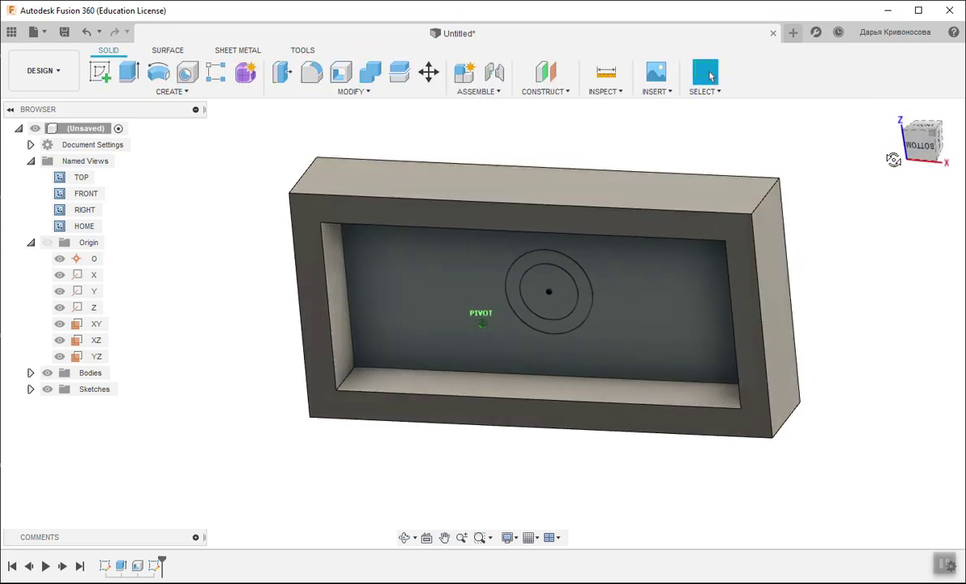
{"action": "left_click", "coordinate": [129, 72]}
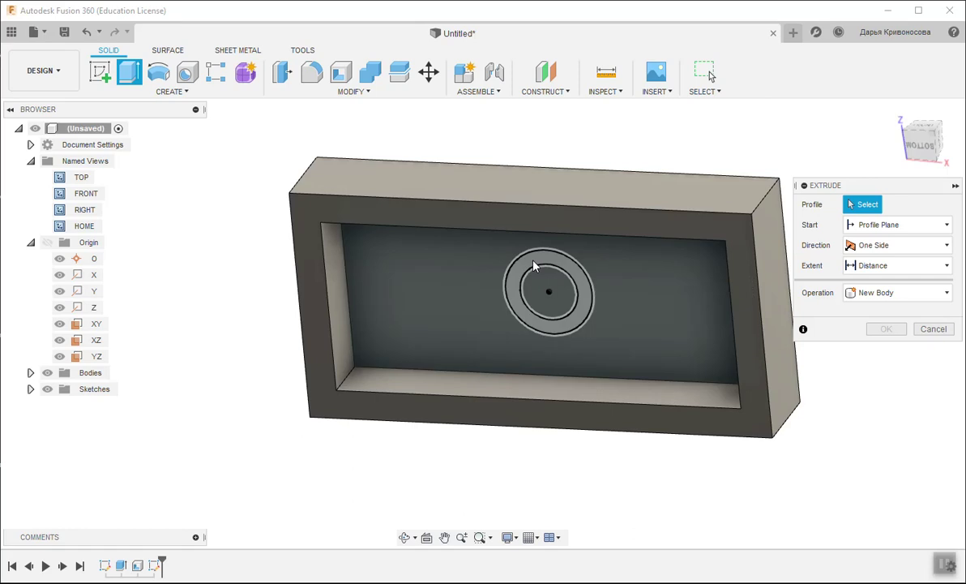
{"action": "left_click", "coordinate": [534, 266]}
{"action": "key", "text": "Return"}
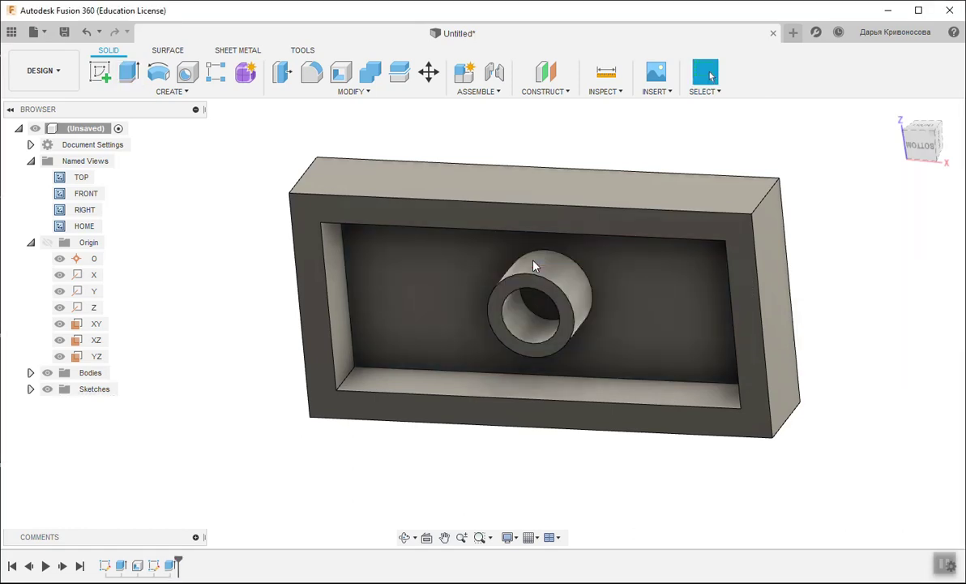
{"action": "mouse_move", "coordinate": [864, 144]}
{"action": "middle_mouse_down", "text": "shift"}
{"action": "mouse_move", "coordinate": [959, 189]}
{"action": "mouse_move", "coordinate": [653, 213]}
{"action": "middle_mouse_up", "text": "shift"}
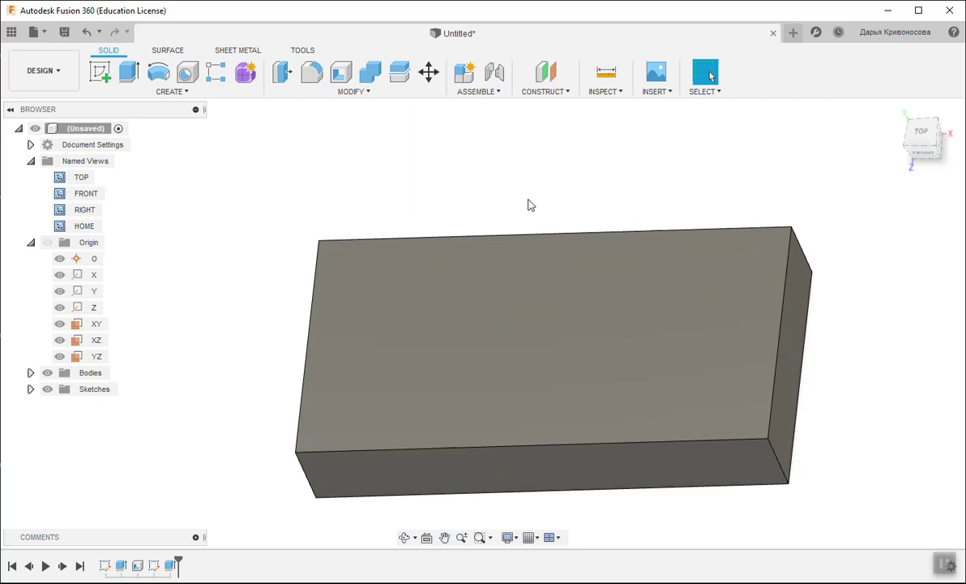
Step: On a new top-face sketch, draw a Ø5 circle at the top-edge midpoint
{"action": "right_click", "coordinate": [483, 287]}
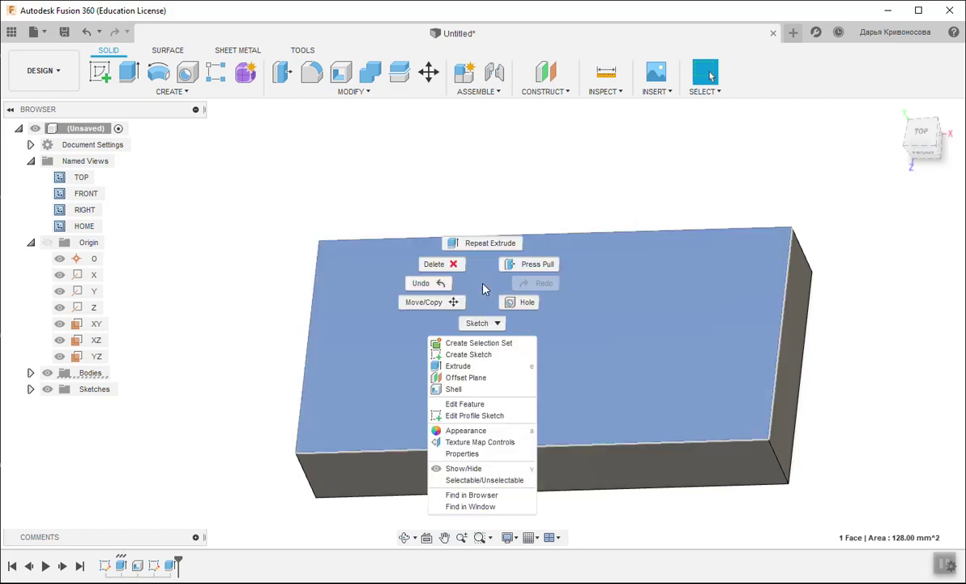
{"action": "left_click", "coordinate": [485, 356]}
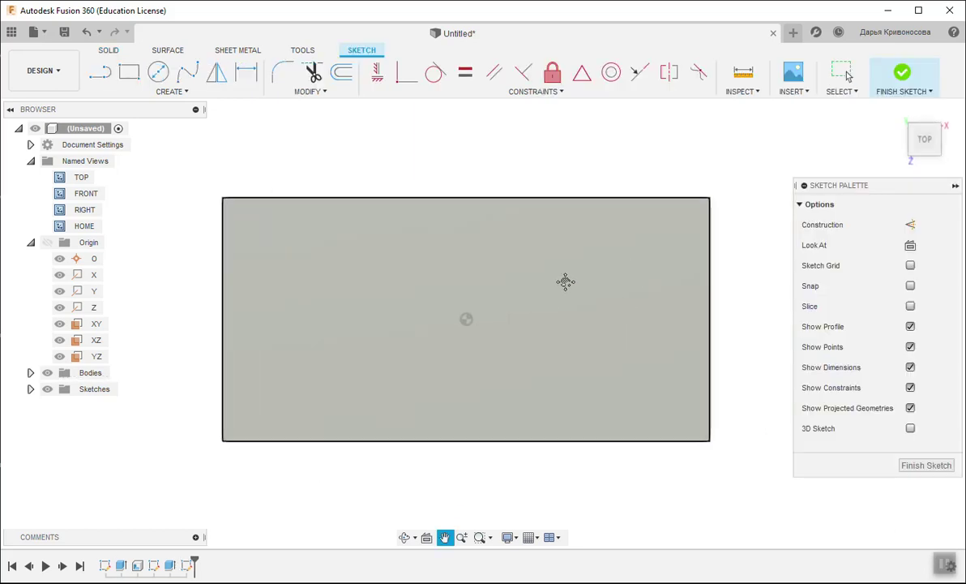
{"action": "left_click", "coordinate": [158, 72]}
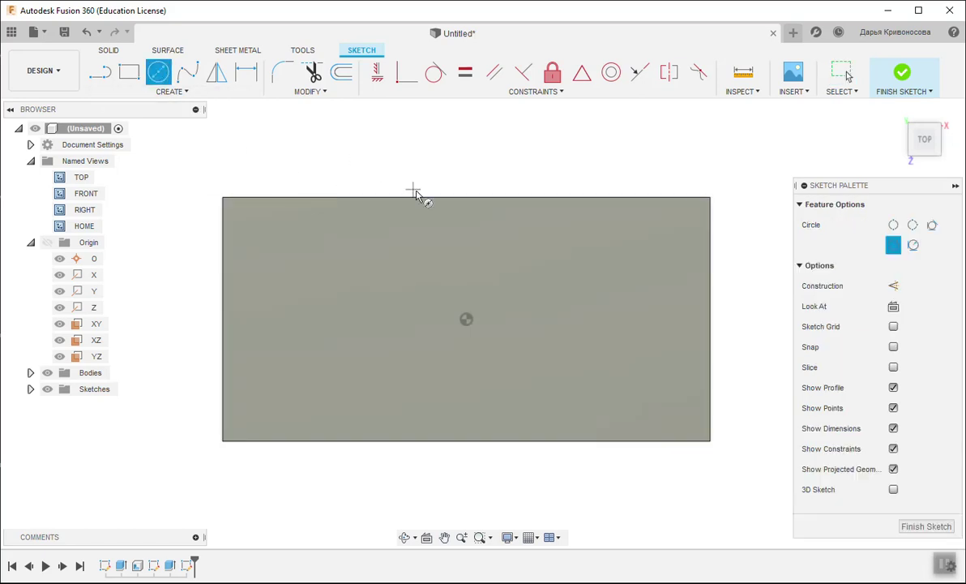
{"action": "left_click", "coordinate": [466, 198]}
{"action": "type", "text": "5"}
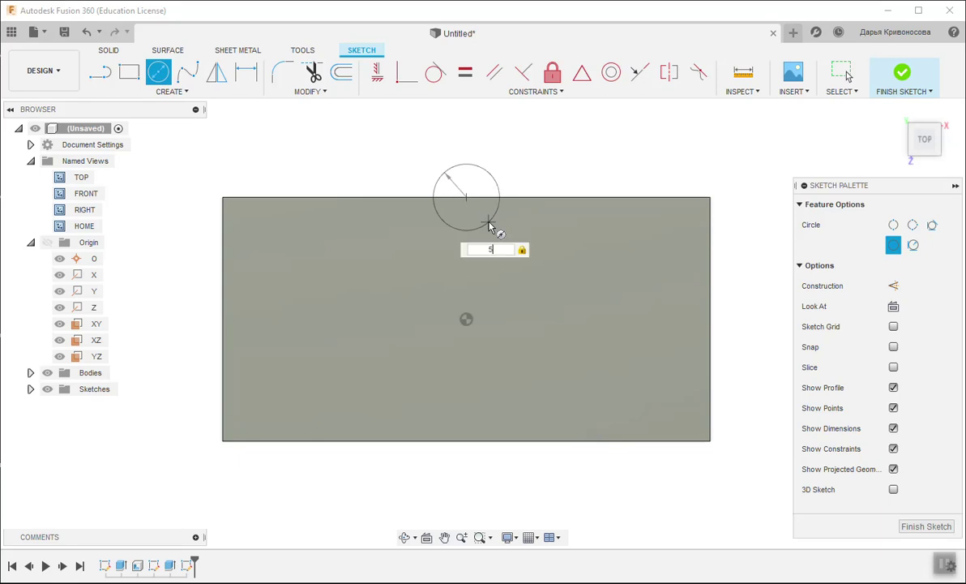
{"action": "key", "text": "Return"}
{"action": "key", "text": "Escape"}
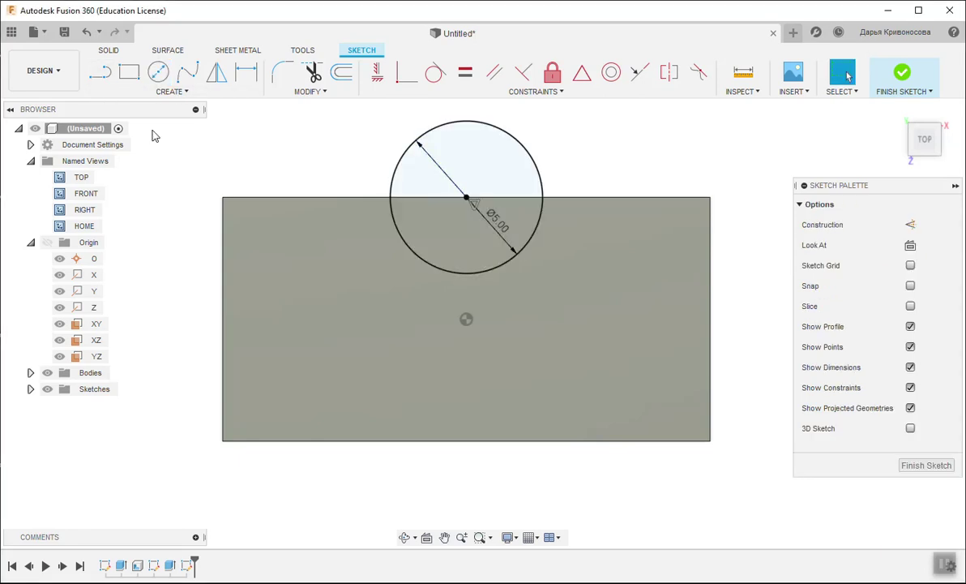
{"action": "left_click_drag", "start_coordinate": [497, 220], "coordinate": [367, 290]}
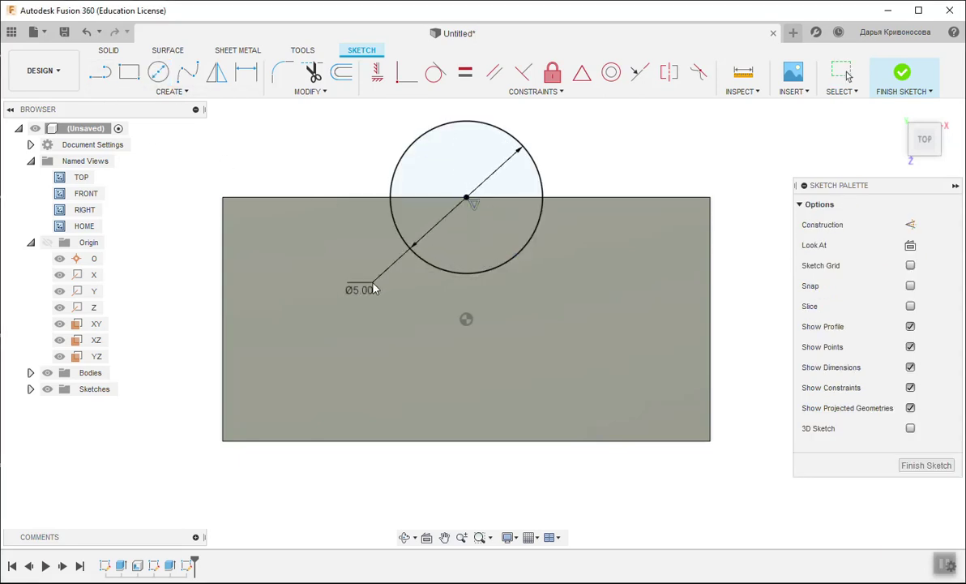
Step: Draw a 4 line right from the circle centre, then a 1.5 line down
{"action": "left_click", "coordinate": [100, 72]}
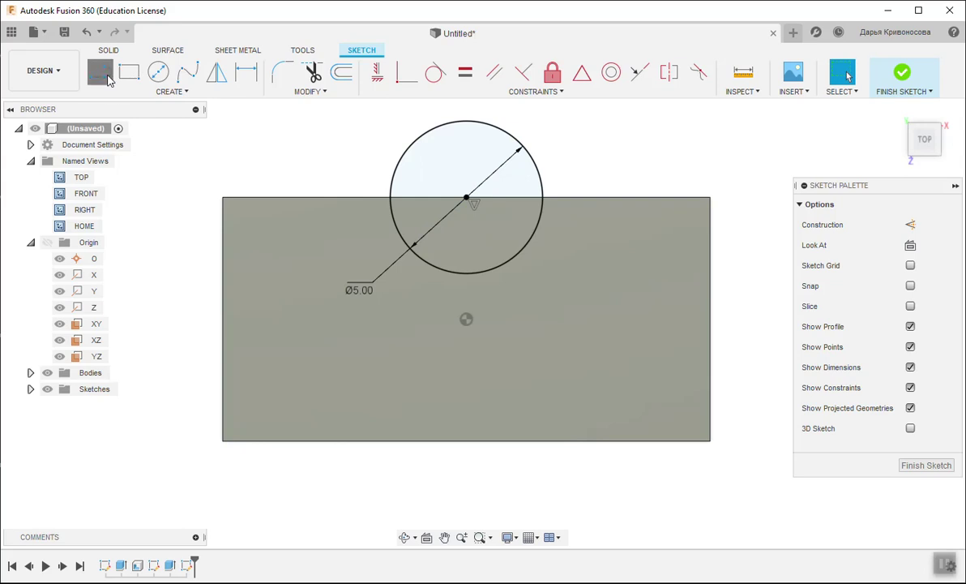
{"action": "left_click", "coordinate": [468, 199]}
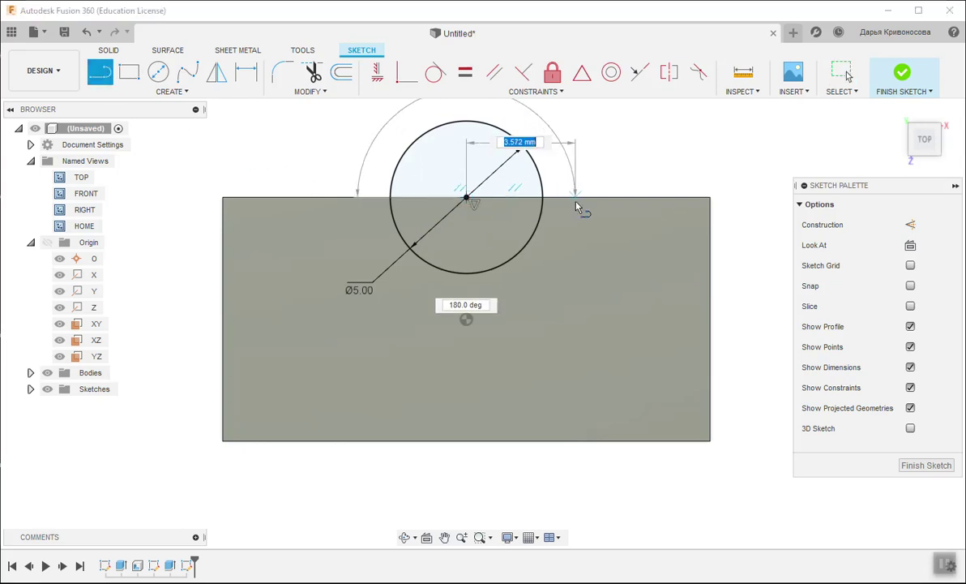
{"action": "key", "text": "Return"}
{"action": "key", "text": "Escape"}
{"action": "left_click", "coordinate": [109, 79]}
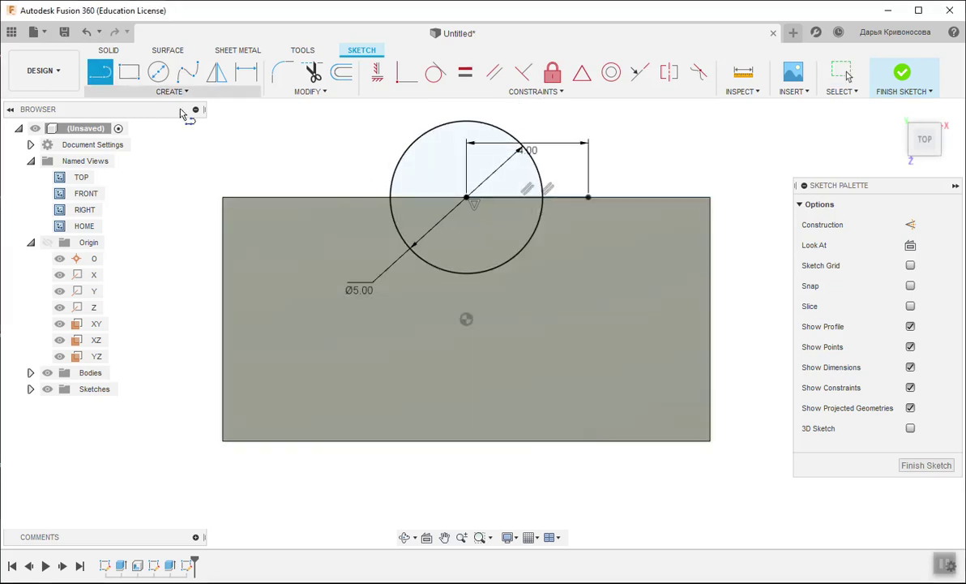
{"action": "left_click", "coordinate": [588, 200]}
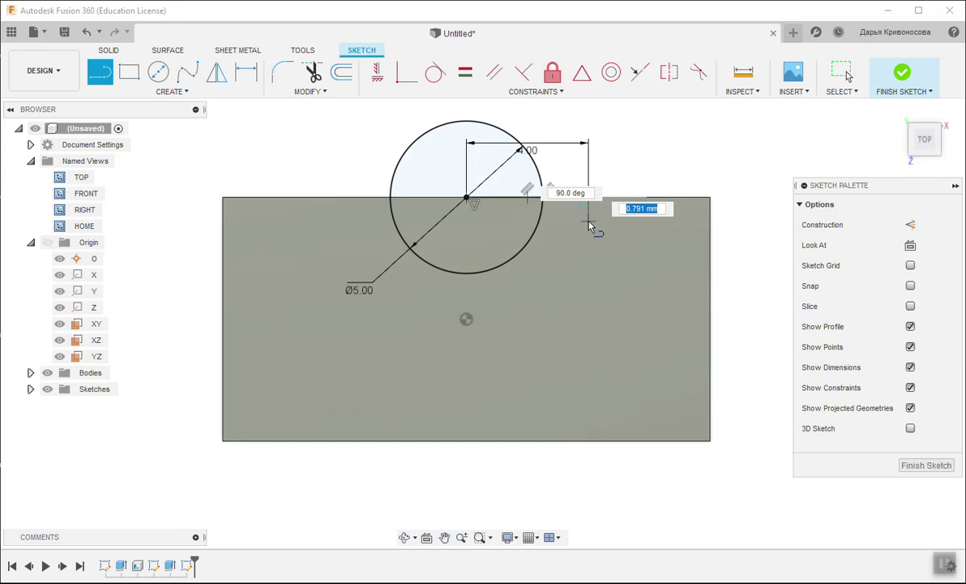
{"action": "key", "text": "Tab"}
{"action": "key", "text": "Return"}
{"action": "key", "text": "Escape"}
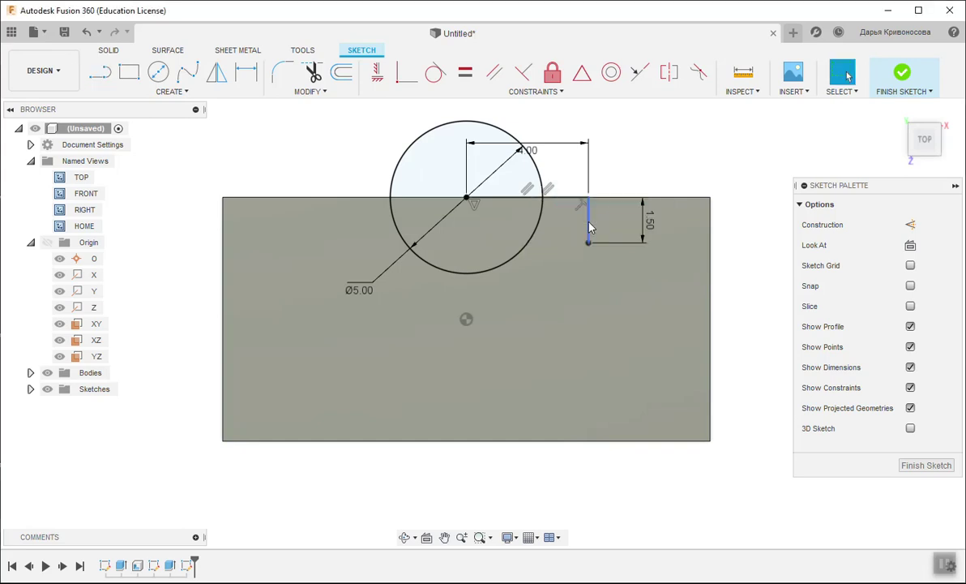
Step: Close the slot with a line back to the circle and hide constraint symbols
{"action": "left_click", "coordinate": [100, 72]}
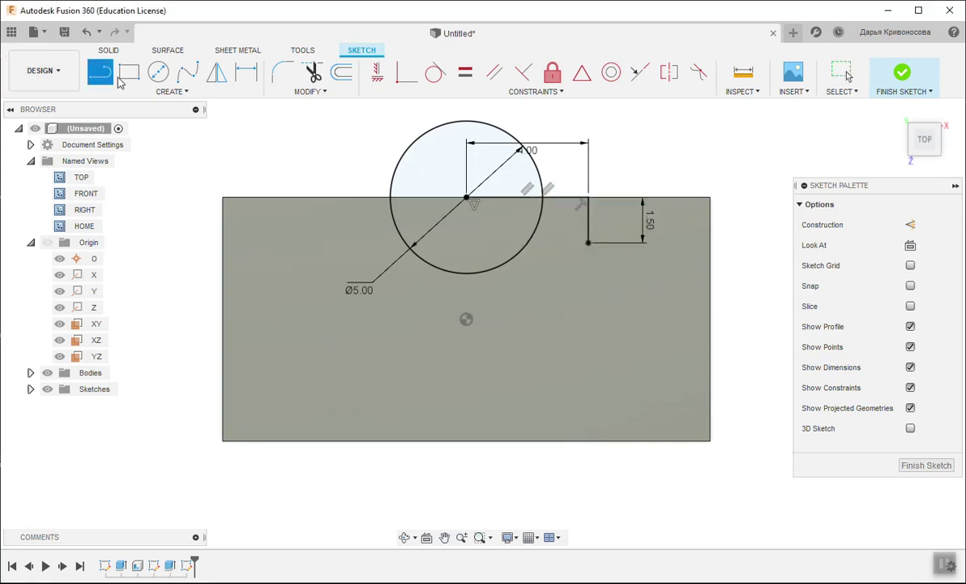
{"action": "left_click", "coordinate": [589, 242]}
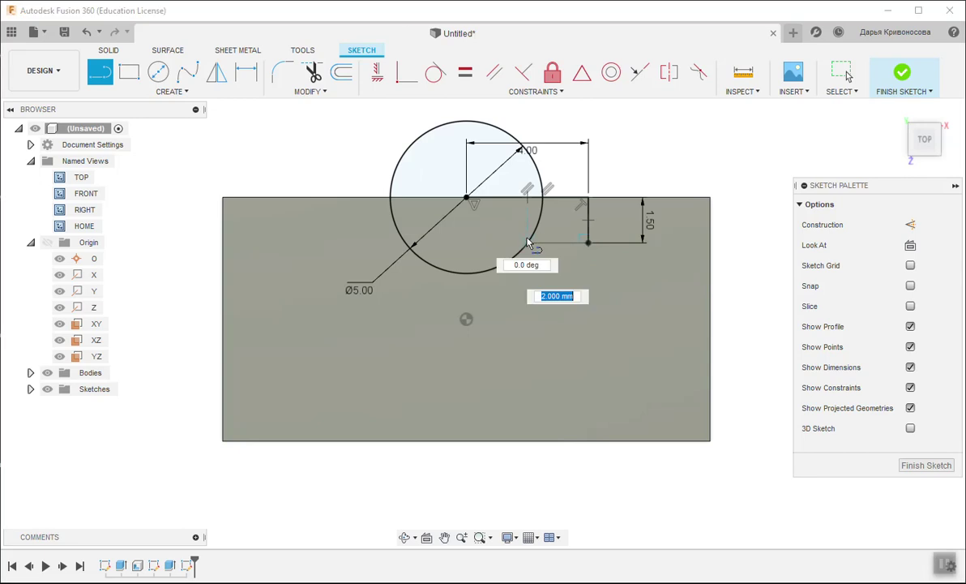
{"action": "left_click", "coordinate": [528, 244]}
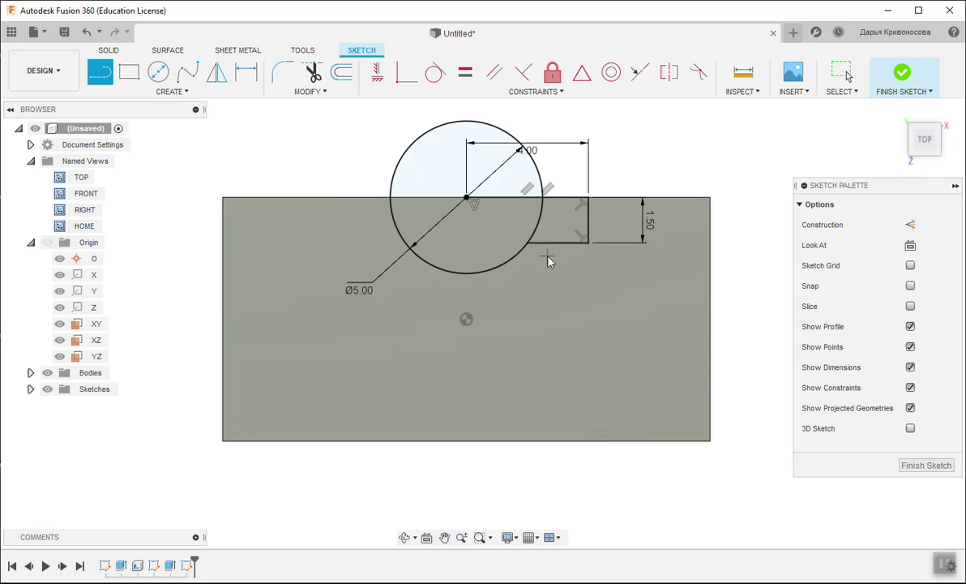
{"action": "right_click_drag", "start_coordinate": [548, 261], "coordinate": [710, 335]}
{"action": "left_click", "coordinate": [911, 387]}
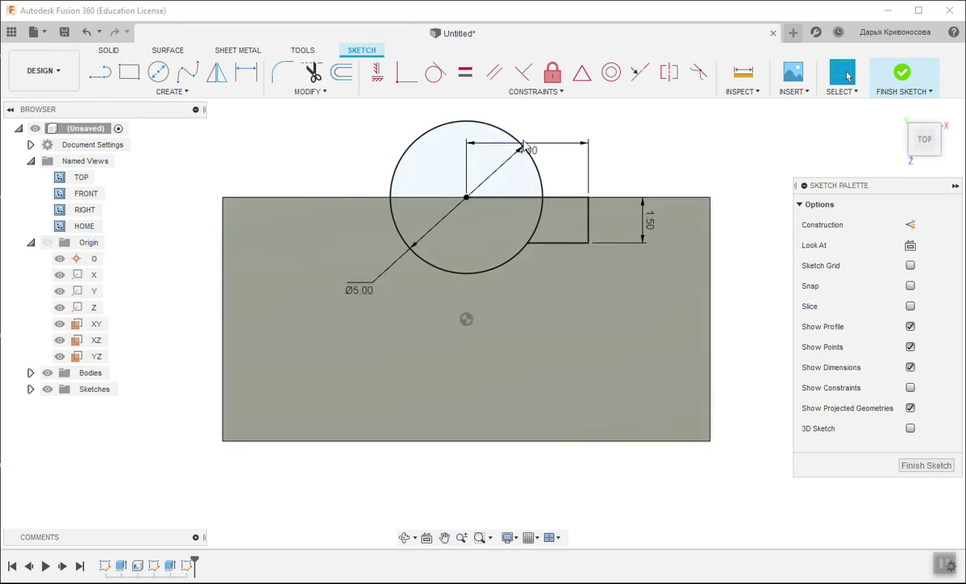
{"action": "left_click", "coordinate": [308, 92]}
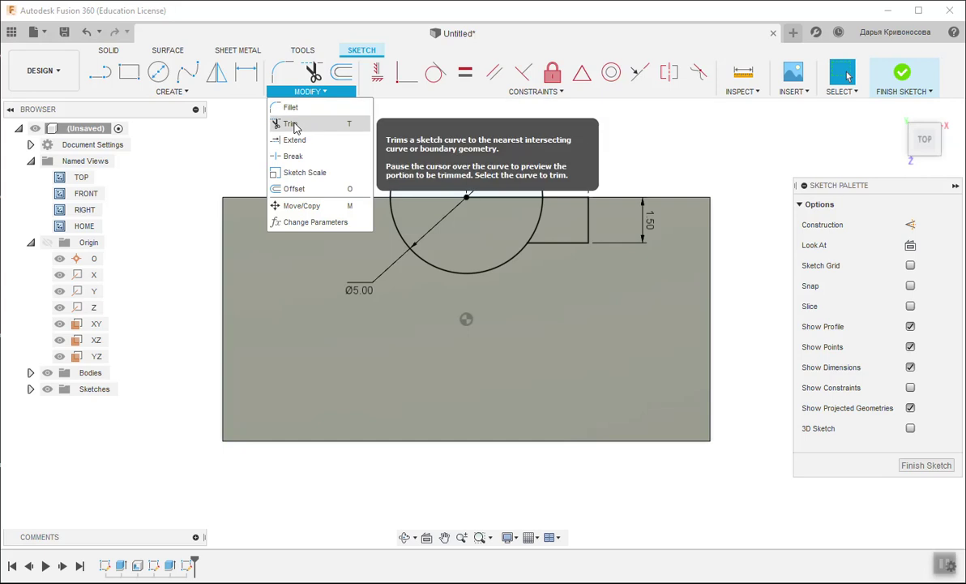
Step: Trim away the circle's upper arc and the arc piece inside the right slot
{"action": "left_click", "coordinate": [291, 124]}
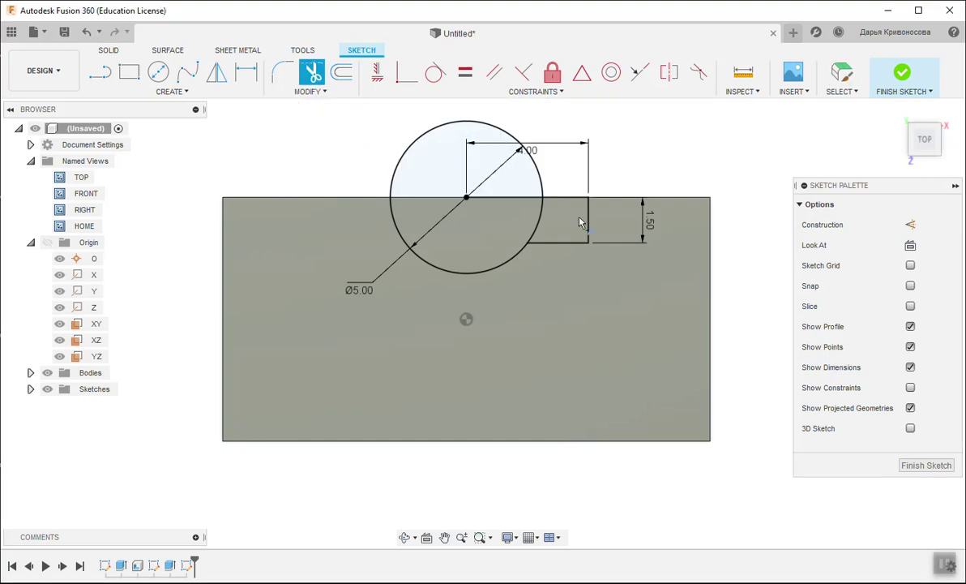
{"action": "left_click", "coordinate": [321, 92]}
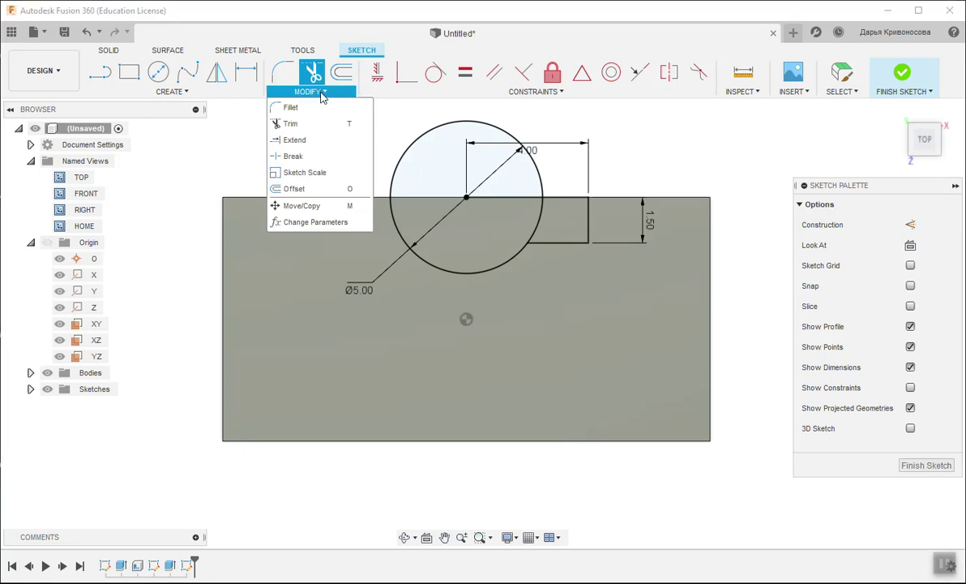
{"action": "left_click", "coordinate": [292, 127]}
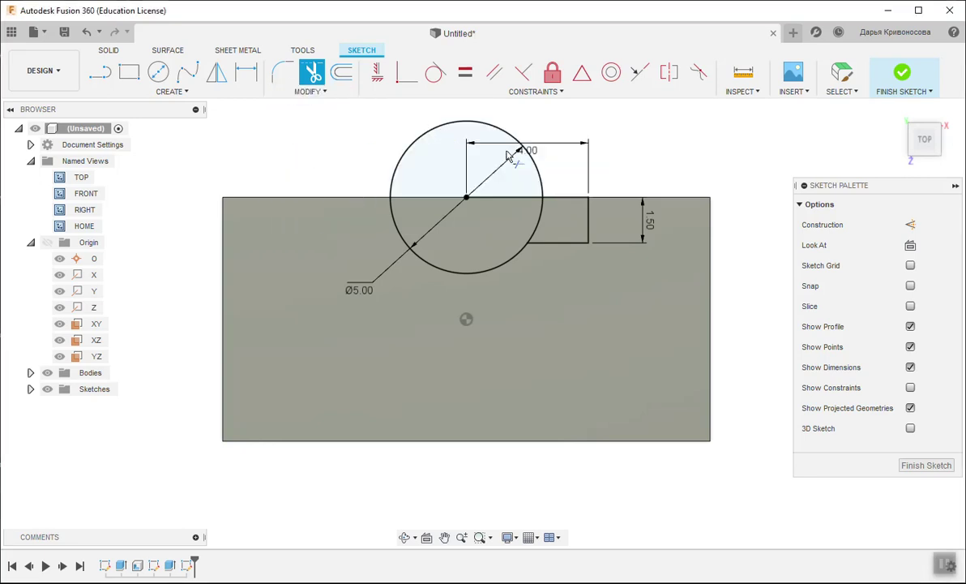
{"action": "middle_click_drag", "start_coordinate": [707, 146], "coordinate": [692, 180]}
{"action": "left_click", "coordinate": [521, 200]}
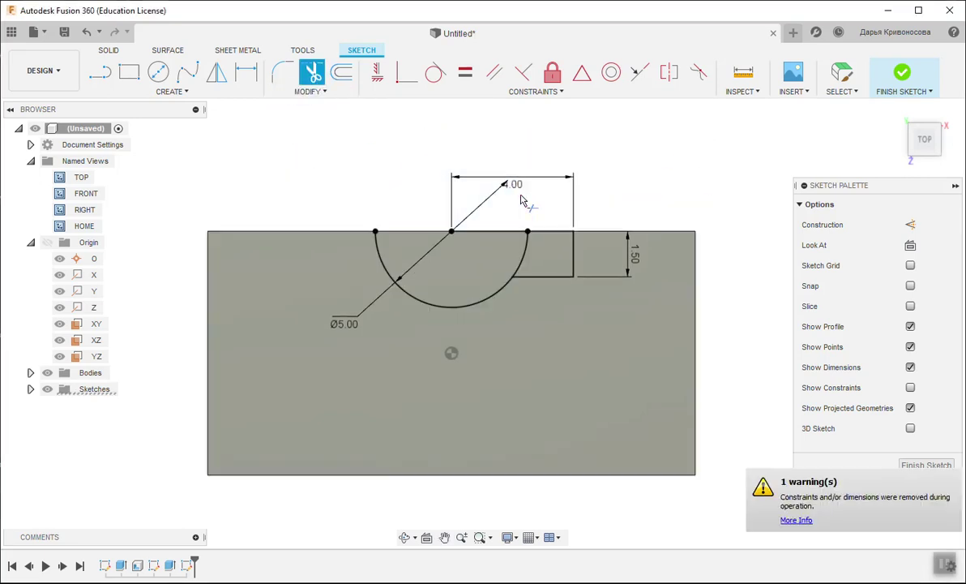
{"action": "left_click", "coordinate": [526, 253]}
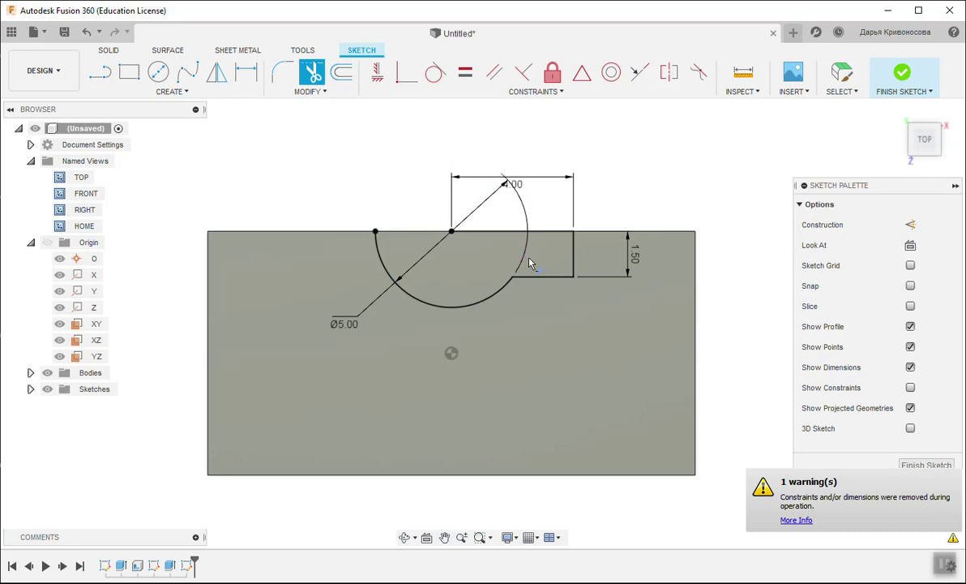
{"action": "right_click", "coordinate": [585, 188]}
{"action": "left_click", "coordinate": [636, 183]}
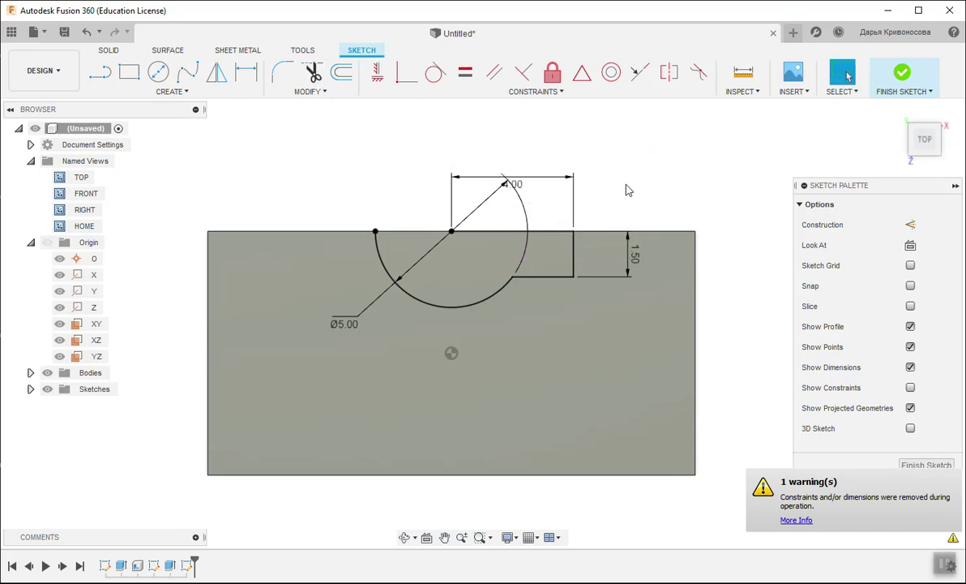
Step: Mirror the slot's three lines across the YZ plane to the circle's left
{"action": "left_click", "coordinate": [217, 72]}
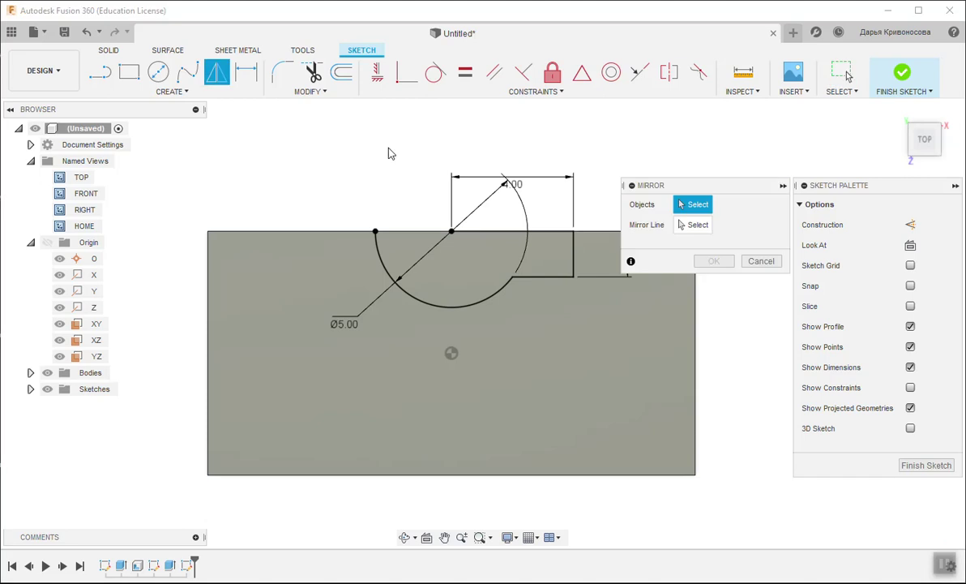
{"action": "left_click", "coordinate": [497, 233]}
{"action": "left_click", "coordinate": [573, 260]}
{"action": "left_click", "coordinate": [534, 277]}
{"action": "left_click", "coordinate": [695, 225]}
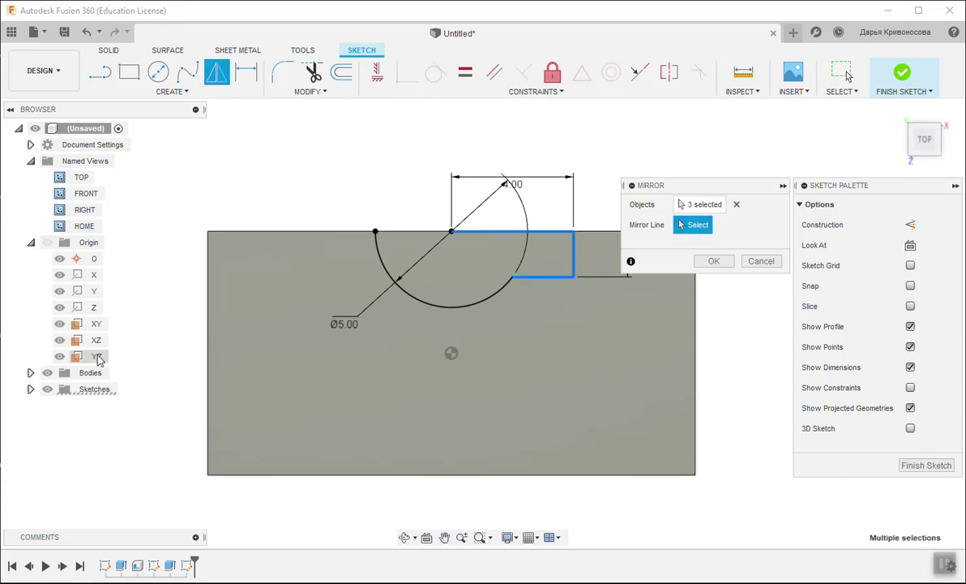
{"action": "left_click", "coordinate": [95, 360]}
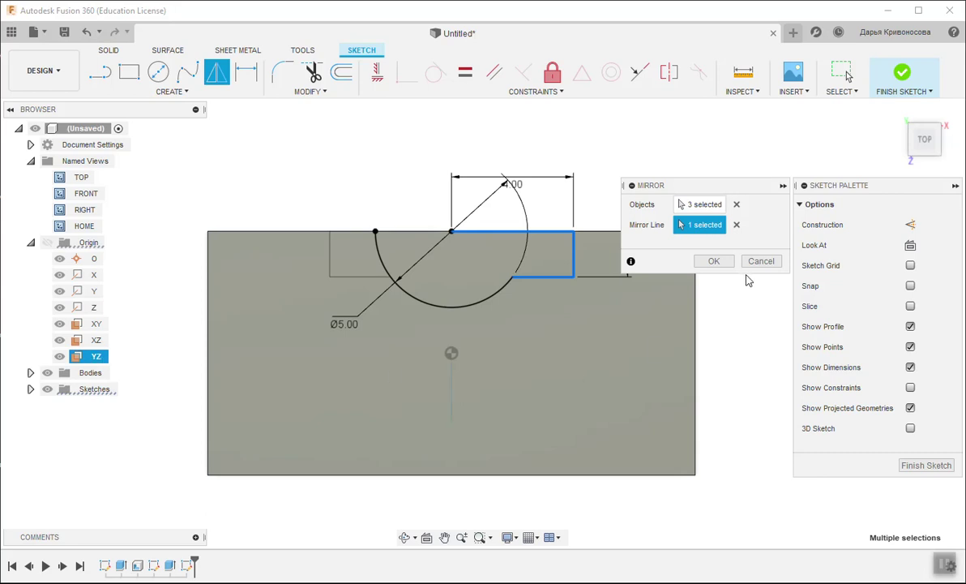
{"action": "left_click", "coordinate": [714, 260]}
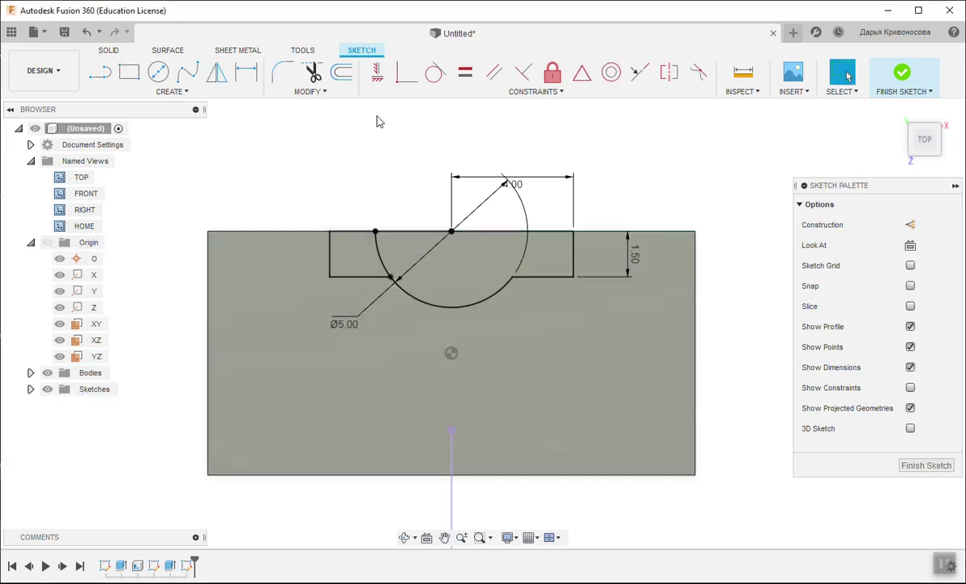
Step: Trim the arc piece inside the mirrored left slot
{"action": "left_click", "coordinate": [314, 73]}
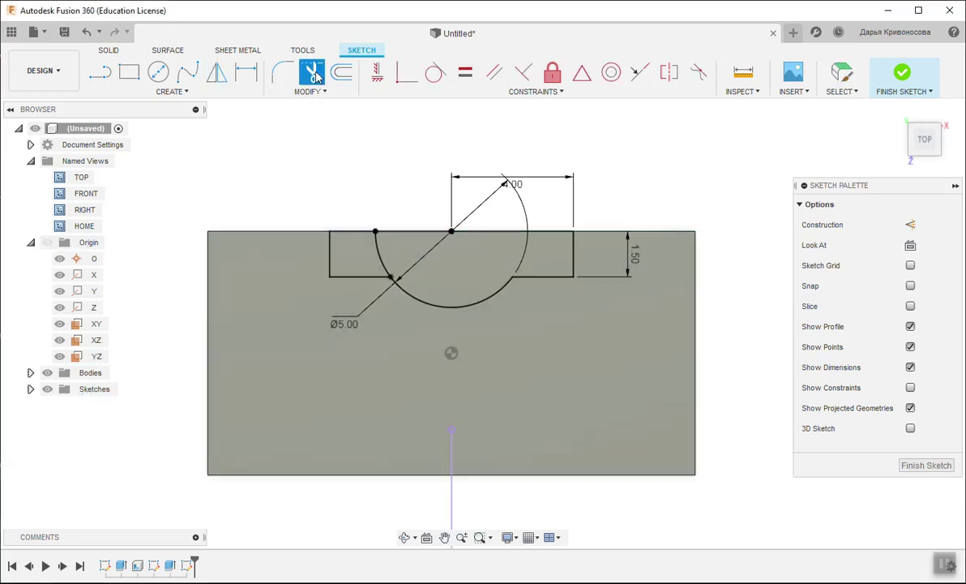
{"action": "left_click", "coordinate": [382, 256]}
{"action": "right_click", "coordinate": [351, 168]}
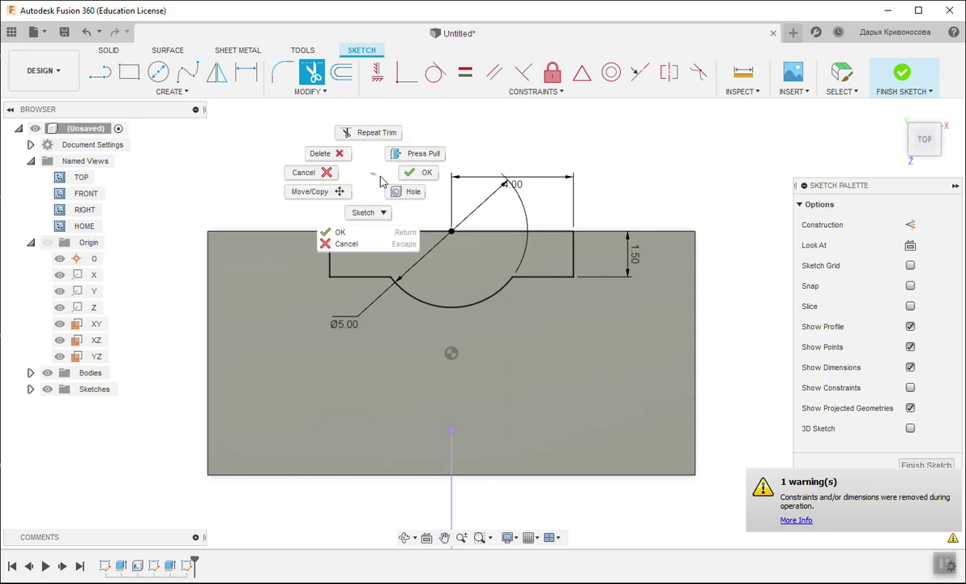
{"action": "left_click", "coordinate": [422, 170]}
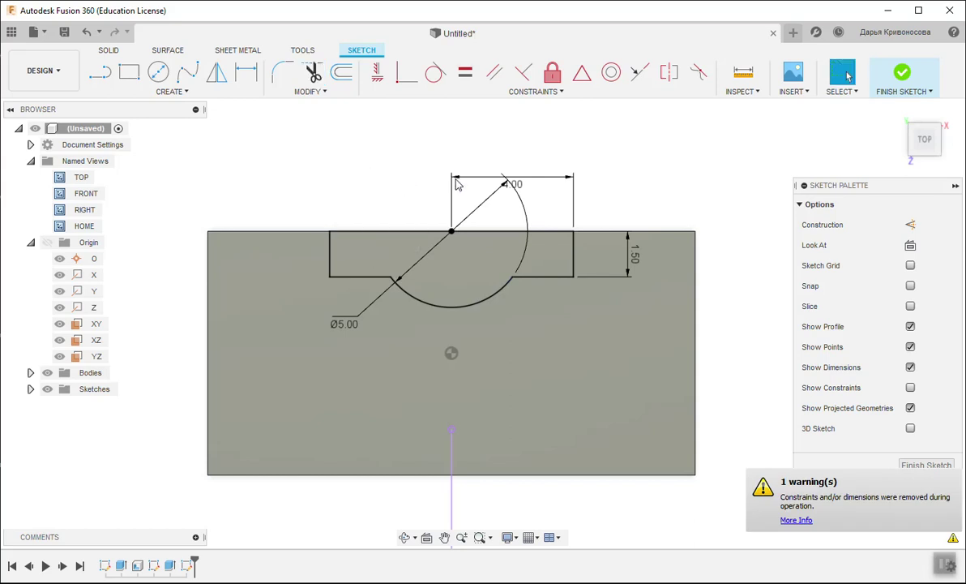
Step: Finish the sketch and extrude the keyhole profile into a tall post
{"action": "left_click", "coordinate": [904, 77]}
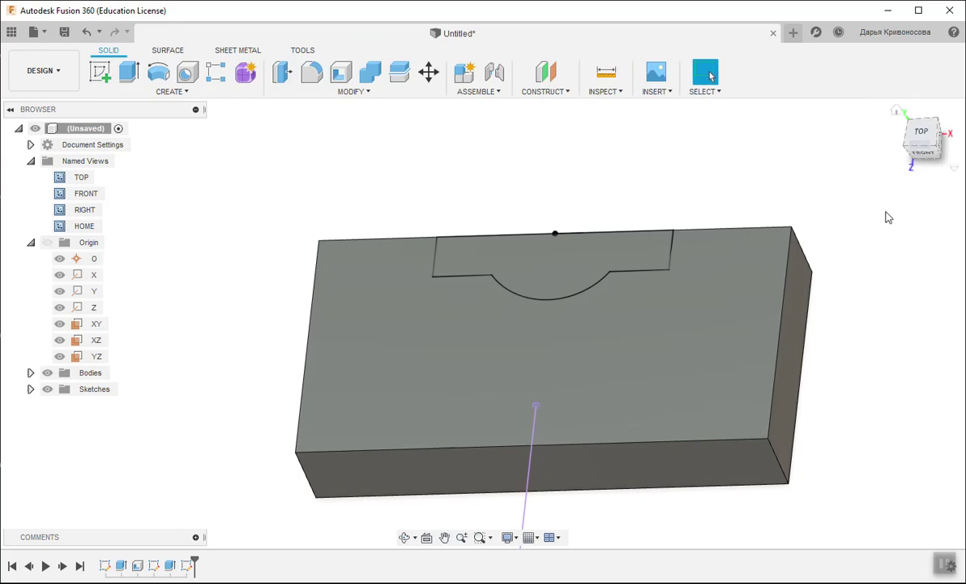
{"action": "middle_click_drag", "start_coordinate": [482, 323], "coordinate": [535, 360], "text": "shift"}
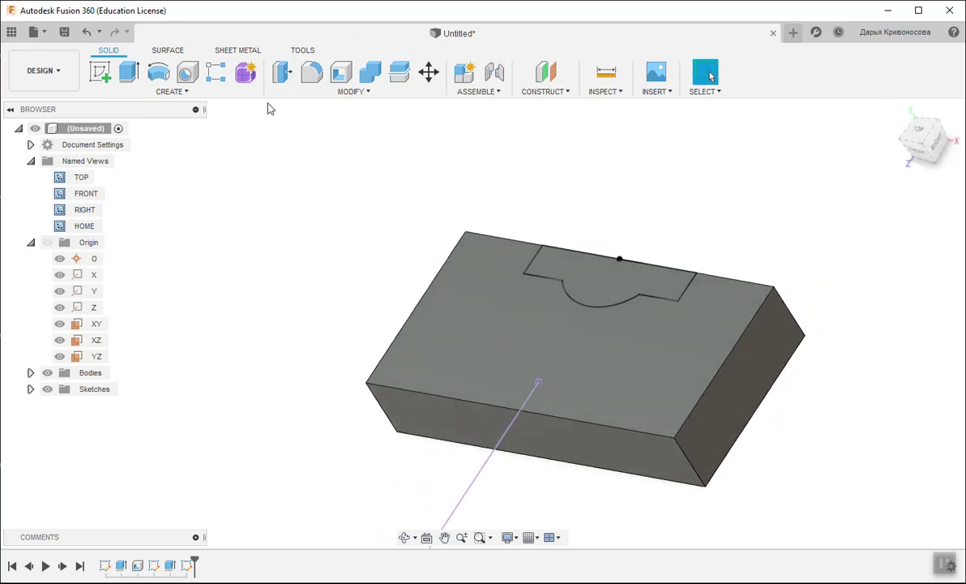
{"action": "left_click", "coordinate": [127, 73]}
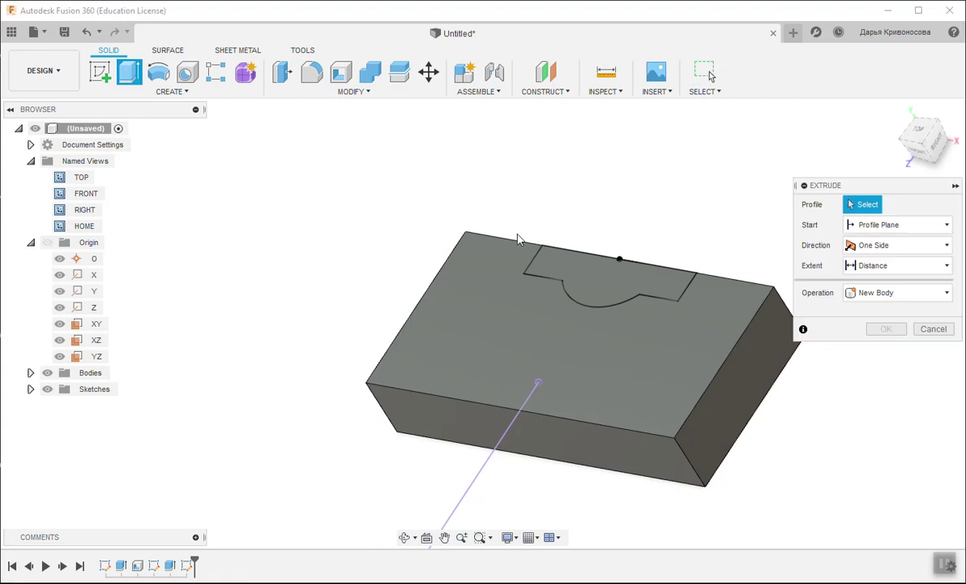
{"action": "left_click", "coordinate": [577, 273]}
{"action": "type", "text": "0"}
{"action": "key", "text": "Return"}
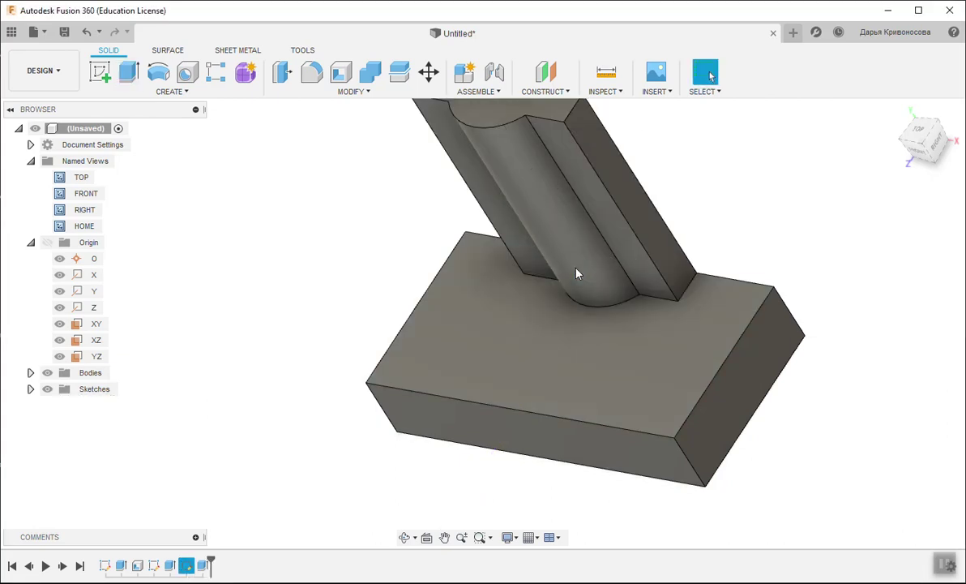
{"action": "mouse_move", "coordinate": [884, 162]}
{"action": "middle_mouse_down", "text": "shift"}
{"action": "mouse_move", "coordinate": [895, 104]}
{"action": "mouse_move", "coordinate": [817, 231]}
{"action": "middle_mouse_up", "text": "shift"}
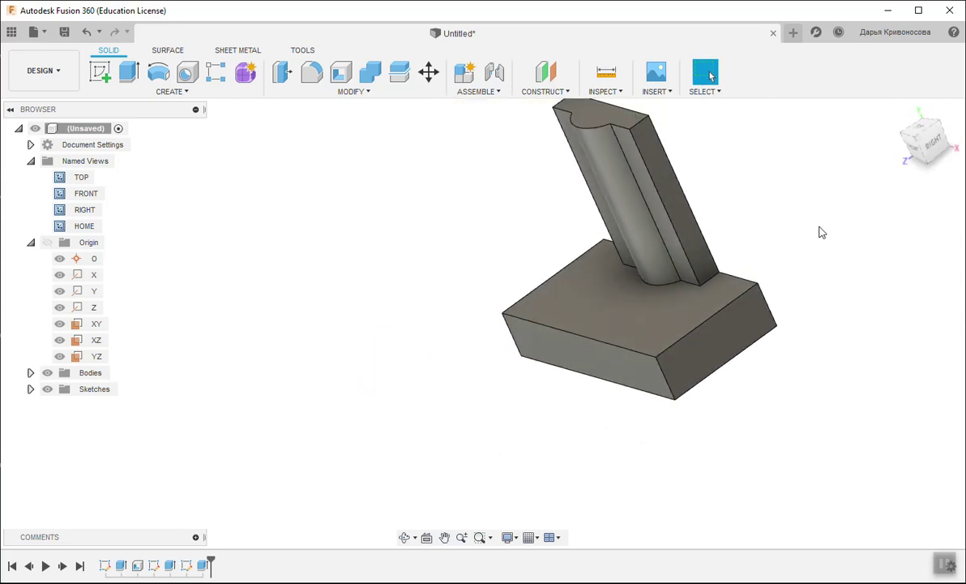
Step: From the RIGHT view, start a sketch on the post's side face
{"action": "left_click", "coordinate": [938, 141]}
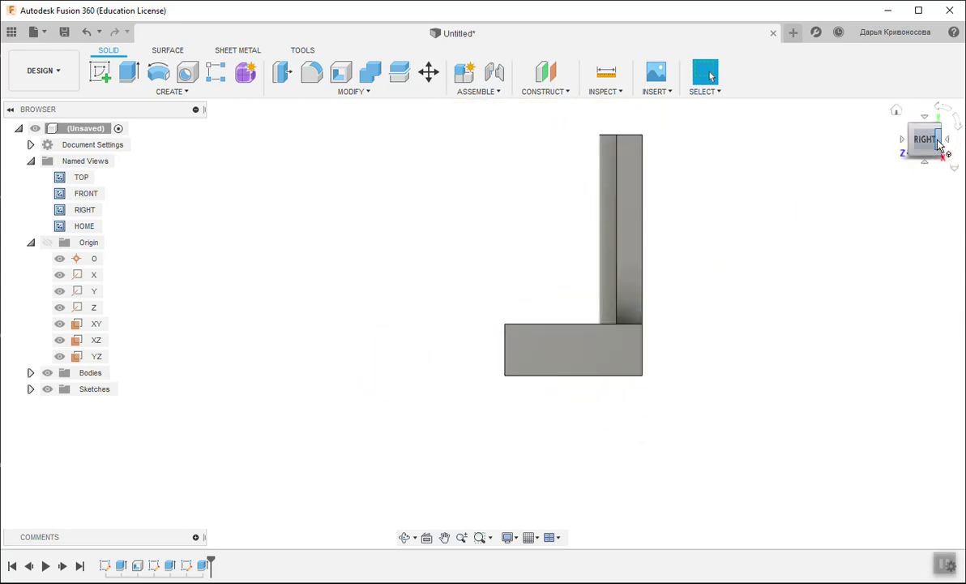
{"action": "left_click", "coordinate": [632, 233]}
{"action": "right_click", "coordinate": [632, 231]}
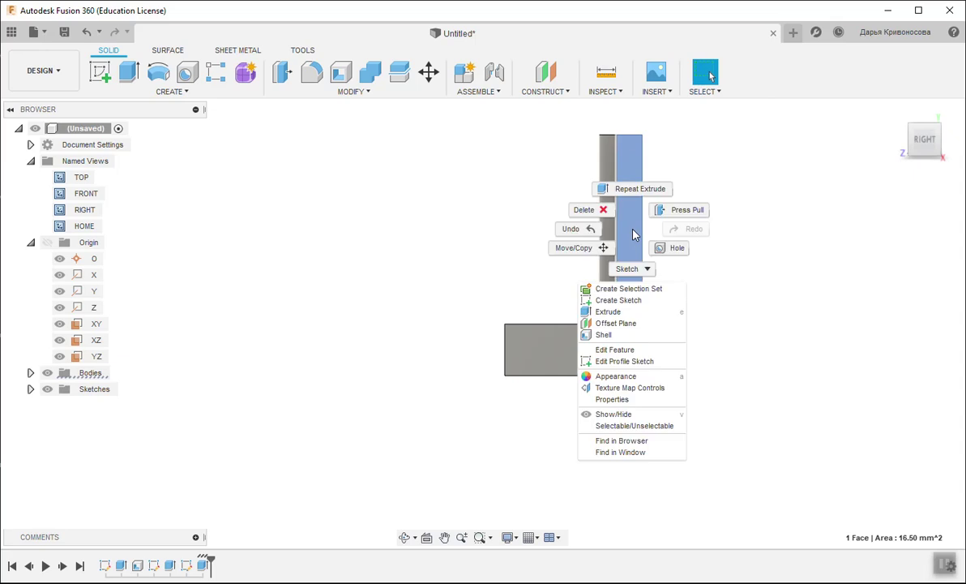
{"action": "left_click", "coordinate": [621, 300]}
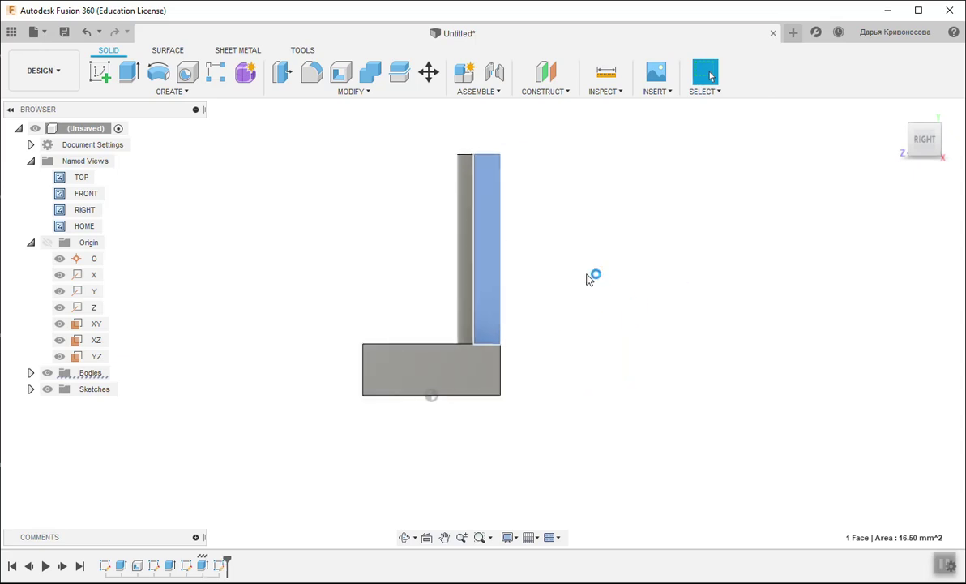
Step: Project the post's 2.50 mm-radius top edge into the sketch
{"action": "left_click", "coordinate": [157, 92]}
{"action": "mouse_move", "coordinate": [126, 345]}
{"action": "left_click", "coordinate": [247, 355]}
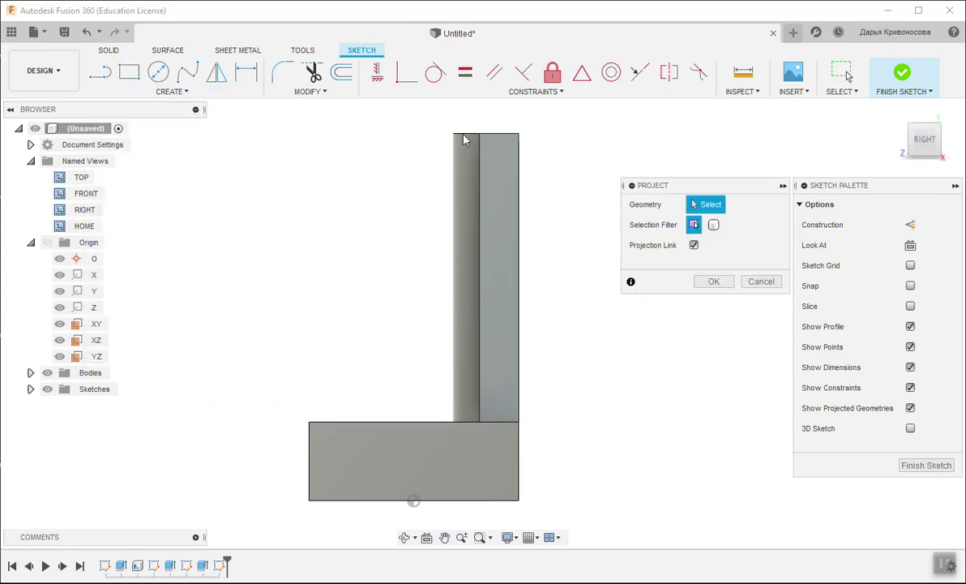
{"action": "scroll", "coordinate": [464, 140], "scroll_direction": "up", "scroll_amount": 4}
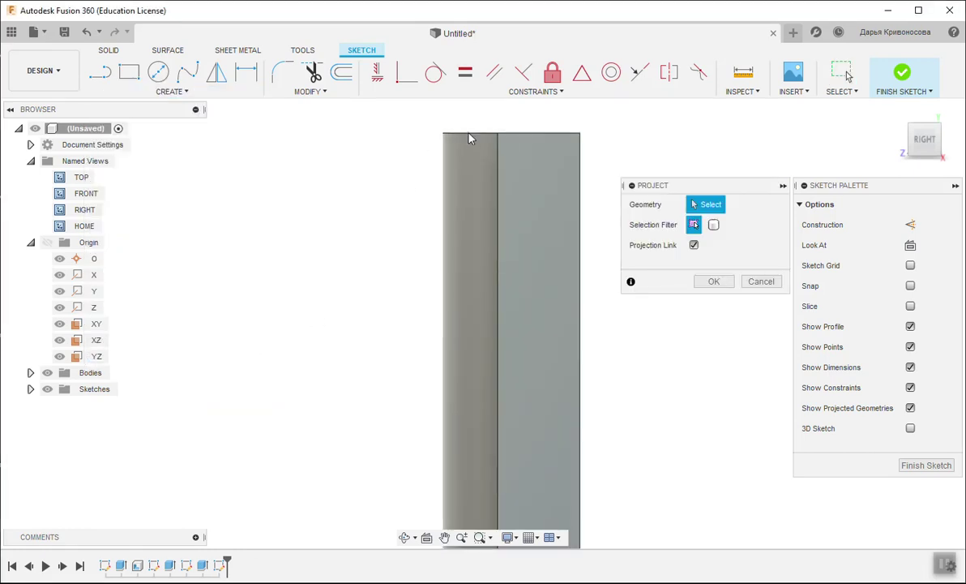
{"action": "left_click", "coordinate": [472, 134]}
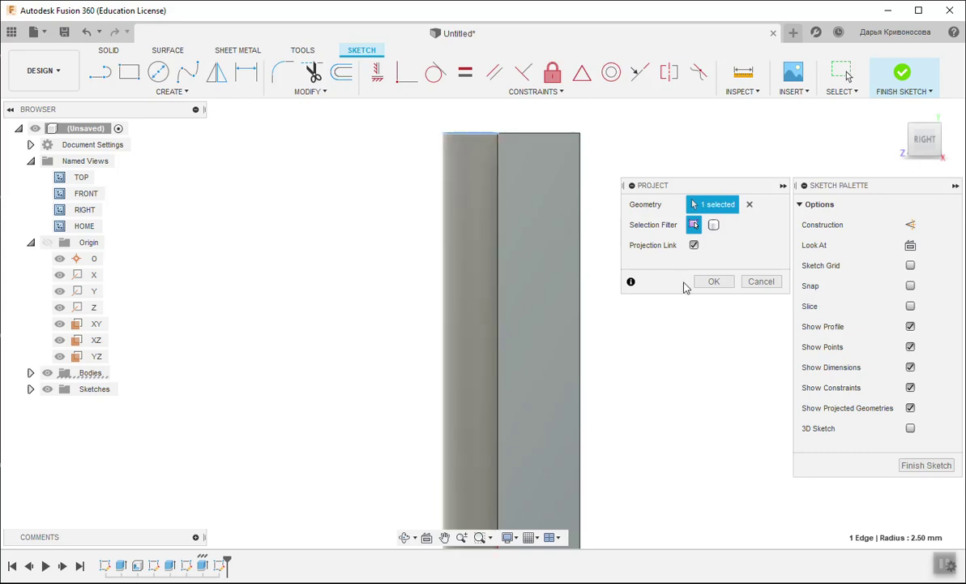
{"action": "left_click", "coordinate": [714, 281]}
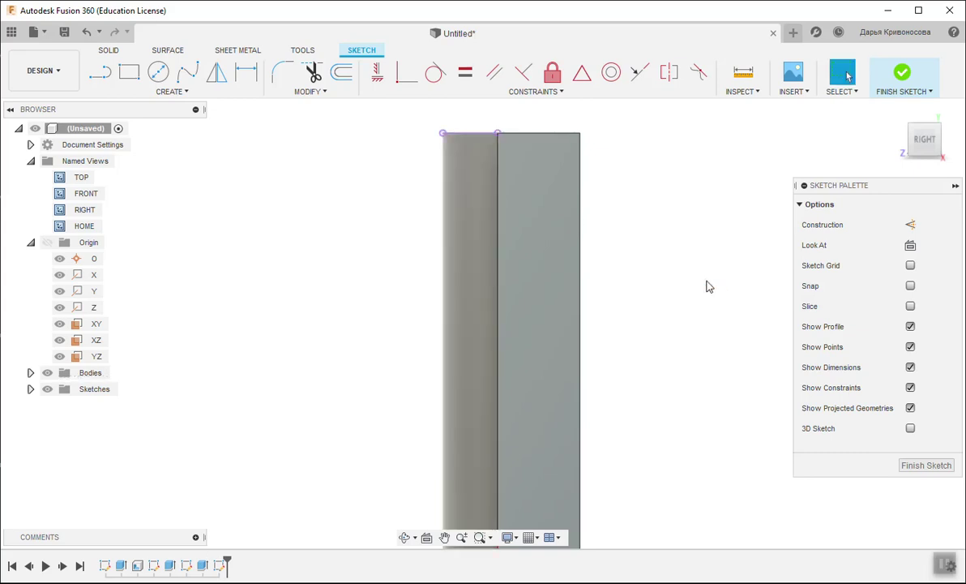
Step: Draw a line along the post's top edge and a 4.00 vertical line down
{"action": "left_click", "coordinate": [101, 72]}
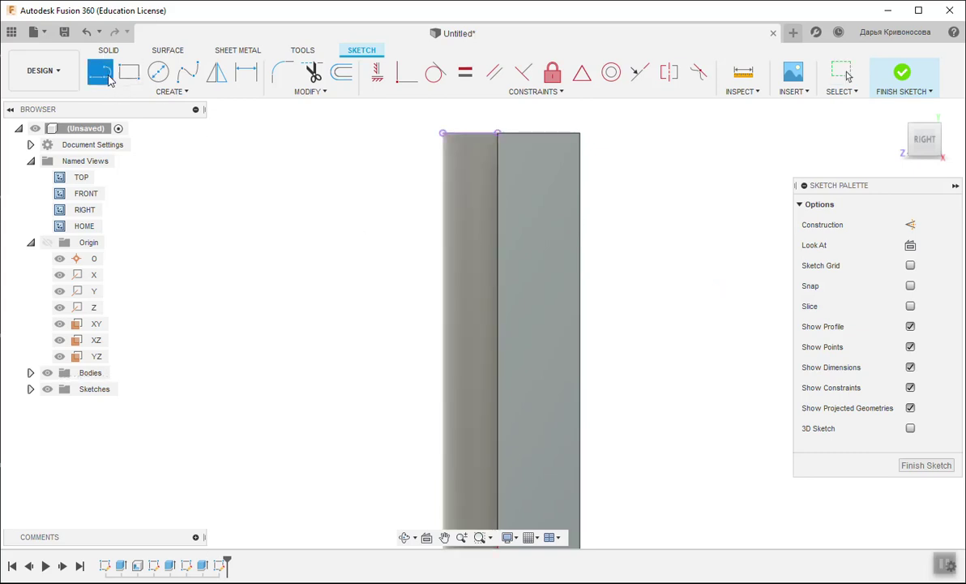
{"action": "left_click", "coordinate": [539, 133]}
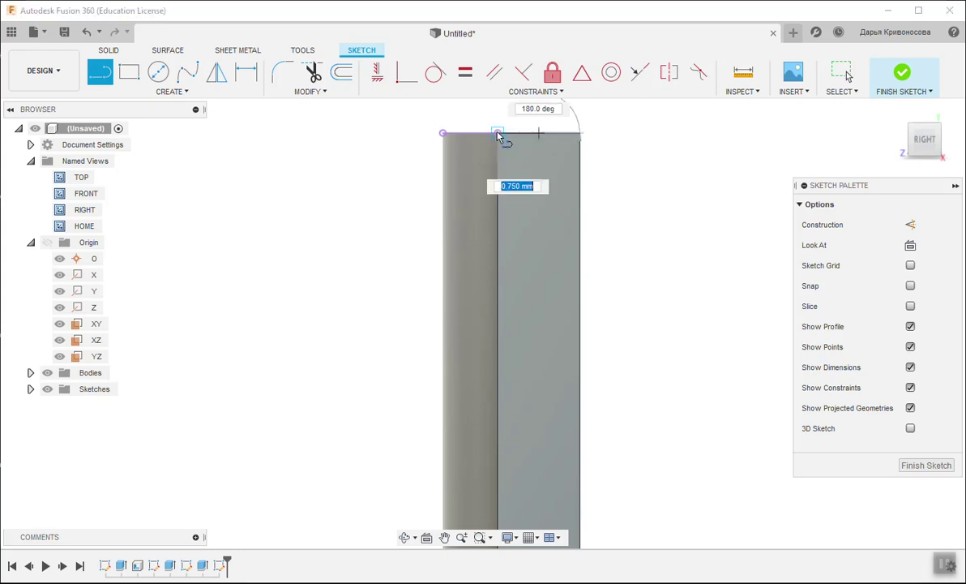
{"action": "left_click", "coordinate": [444, 135]}
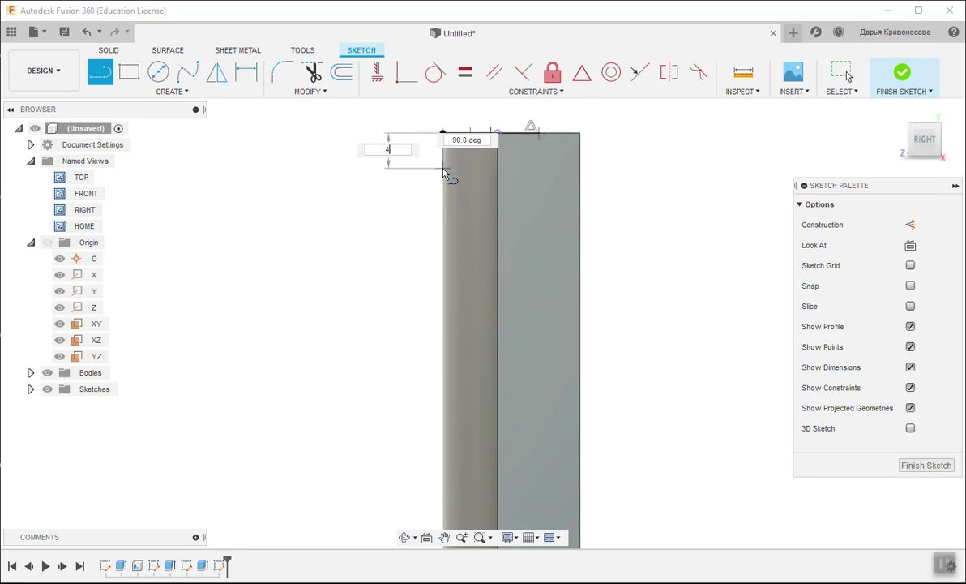
{"action": "key", "text": "Tab"}
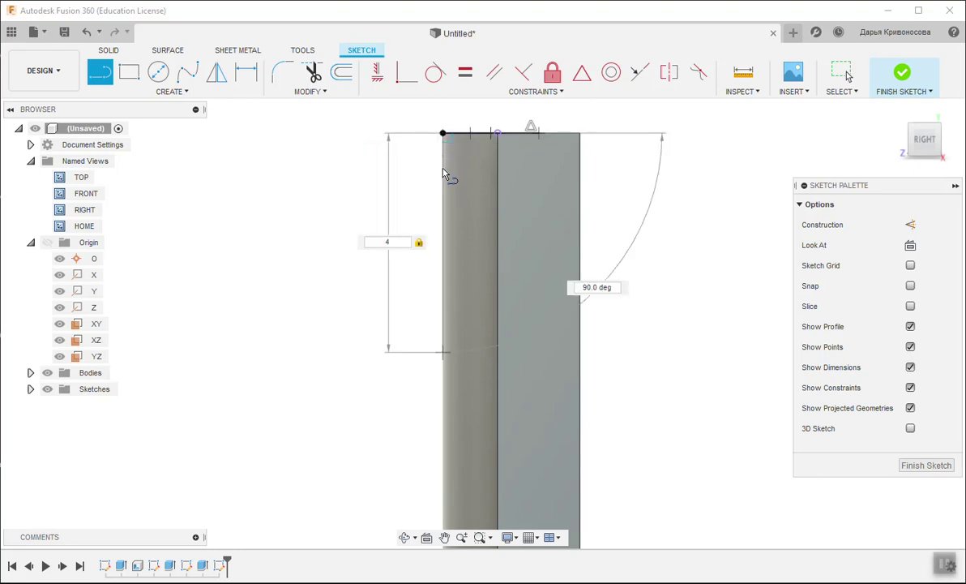
{"action": "key", "text": "Return"}
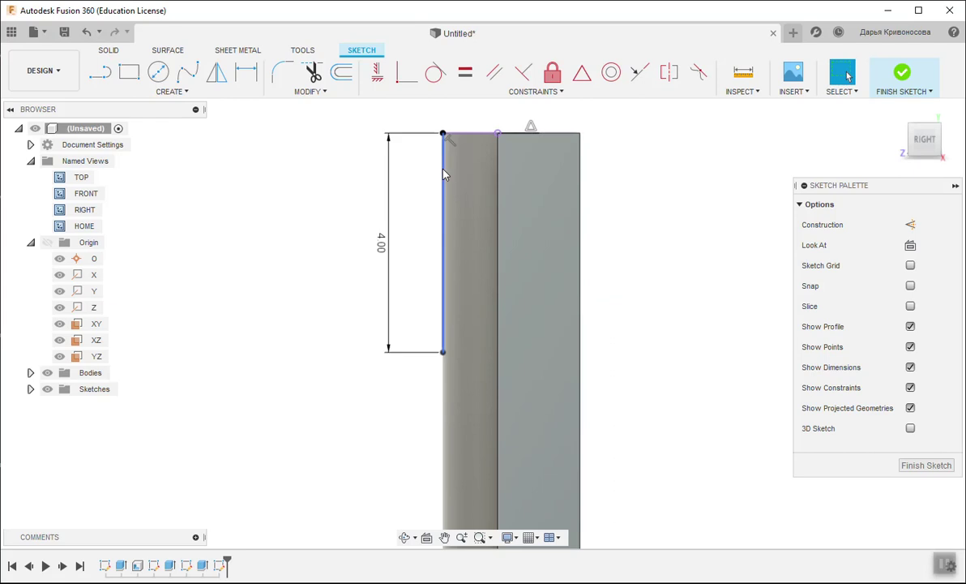
Step: Draw a diagonal from the vertical line's bottom back to the top edge, closing the triangle
{"action": "key", "text": "l"}
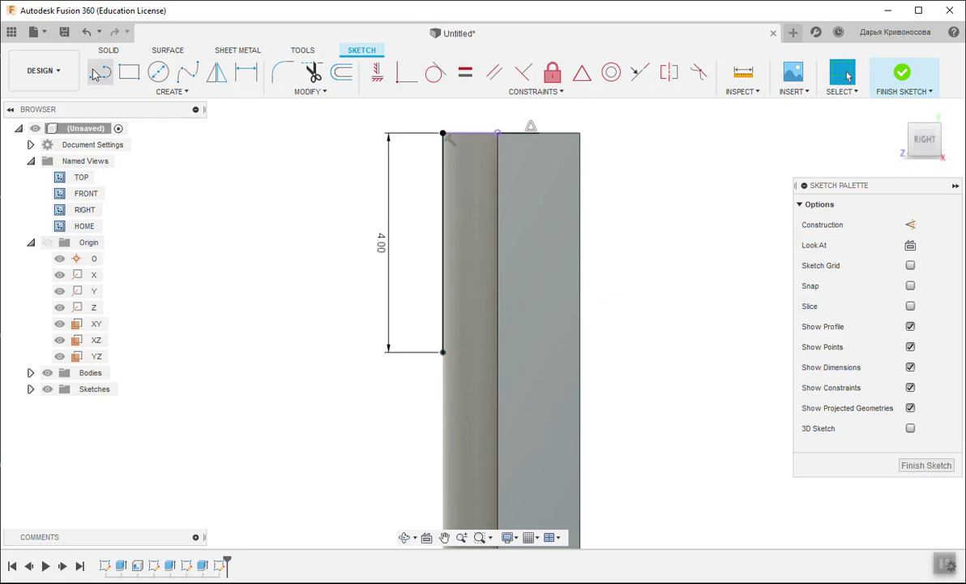
{"action": "left_click", "coordinate": [442, 353]}
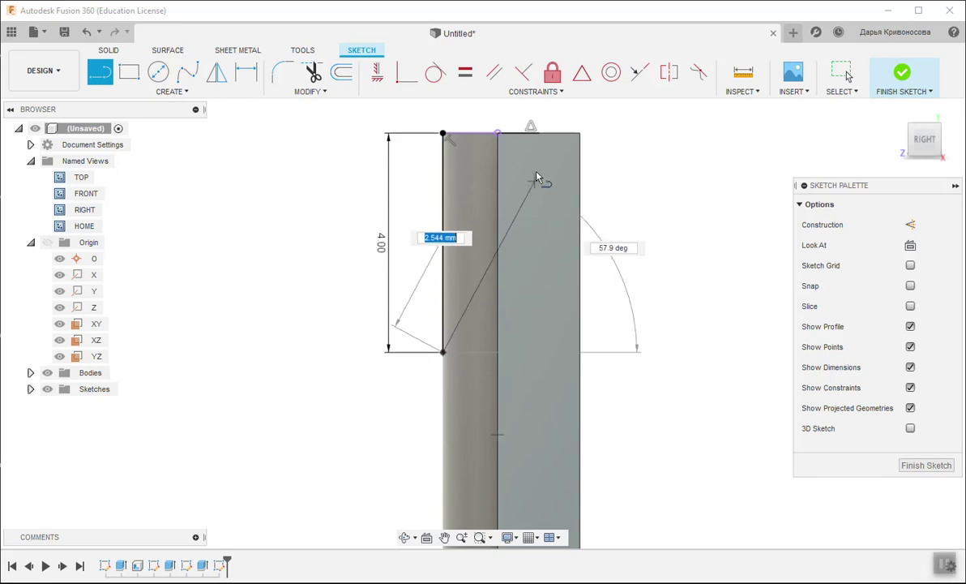
{"action": "scroll", "coordinate": [535, 138], "scroll_direction": "up", "scroll_amount": 3}
{"action": "scroll", "coordinate": [532, 141], "scroll_direction": "up", "scroll_amount": 3}
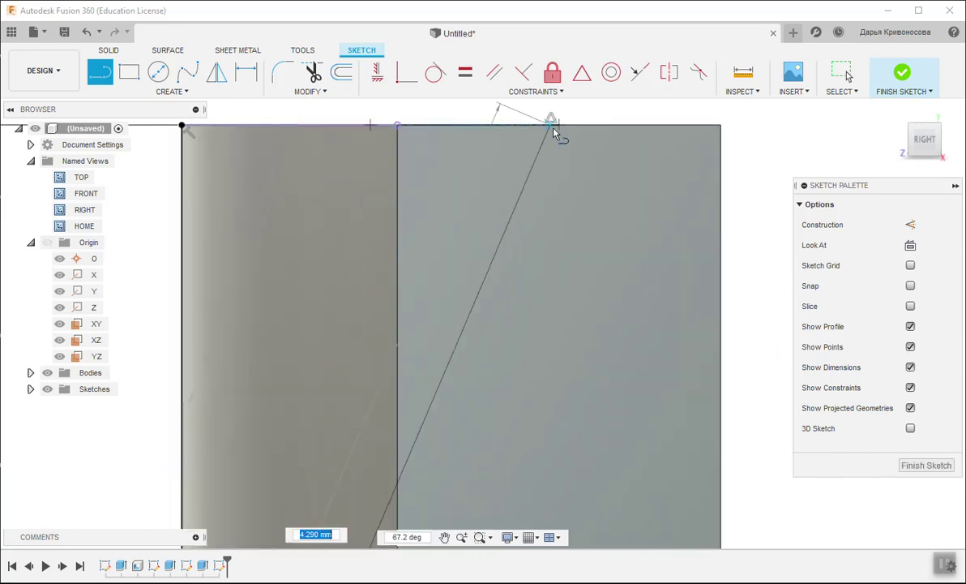
{"action": "left_click", "coordinate": [555, 127]}
{"action": "scroll", "coordinate": [561, 142], "scroll_direction": "down", "scroll_amount": 3}
{"action": "scroll", "coordinate": [567, 167], "scroll_direction": "down", "scroll_amount": 2}
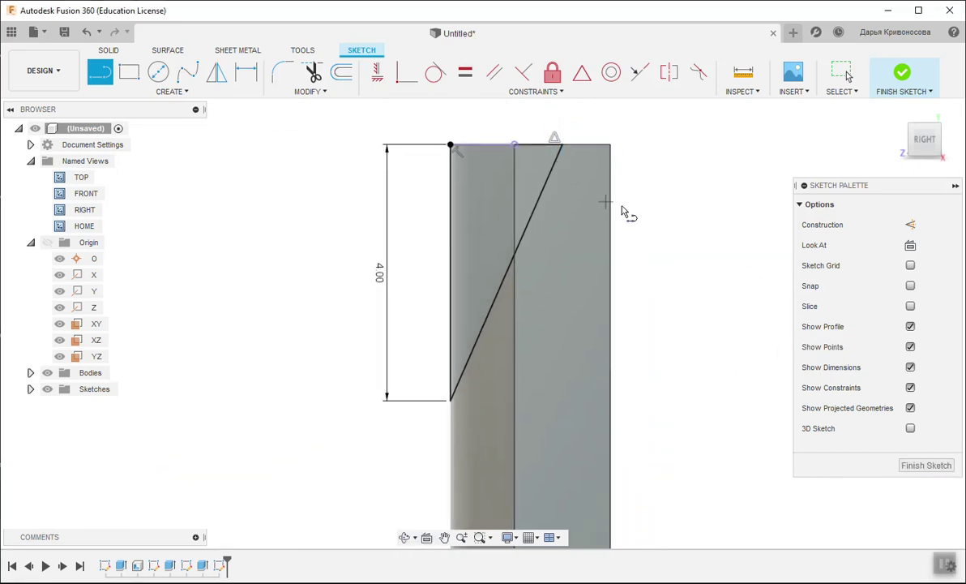
{"action": "right_click", "coordinate": [630, 209]}
{"action": "left_click", "coordinate": [655, 203]}
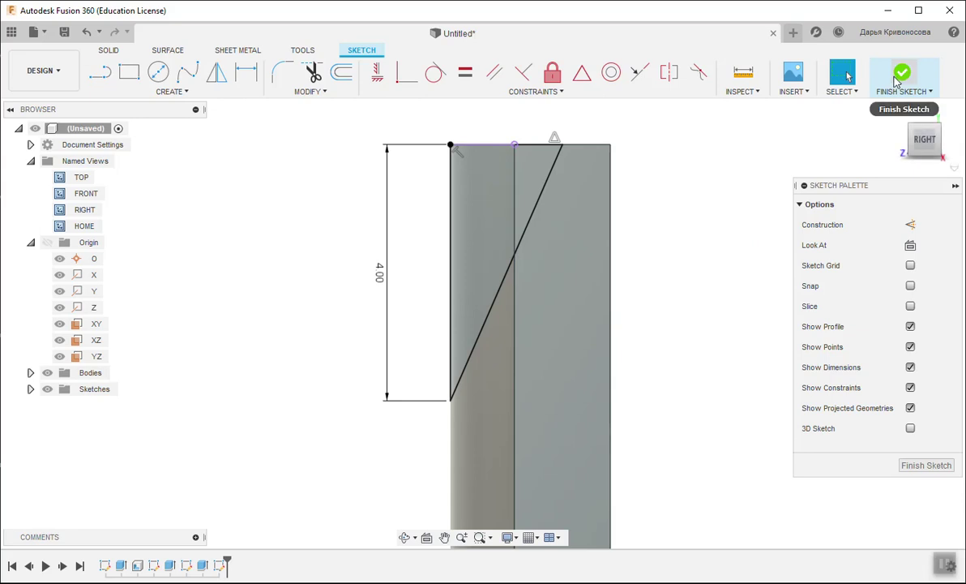
Step: Finish the sketch and orbit the model into a 3D view
{"action": "left_click", "coordinate": [902, 73]}
{"action": "mouse_move", "coordinate": [807, 212]}
{"action": "middle_mouse_down"}
{"action": "mouse_move", "coordinate": [647, 157]}
{"action": "mouse_move", "coordinate": [640, 207]}
{"action": "middle_mouse_up"}
{"action": "scroll", "coordinate": [606, 275], "scroll_direction": "down", "scroll_amount": 1}
{"action": "left_click_drag", "start_coordinate": [604, 272], "coordinate": [619, 276]}
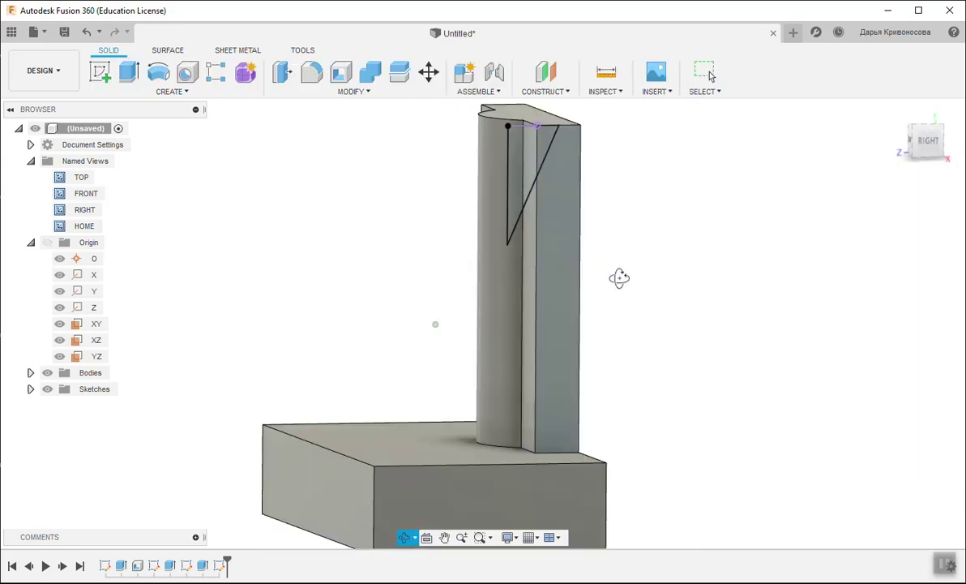
{"action": "key", "text": "Escape"}
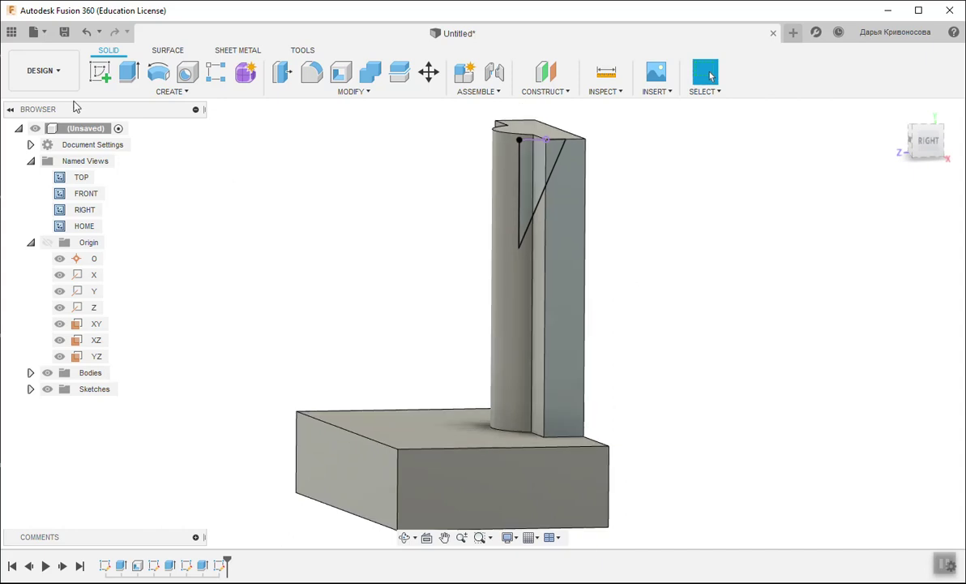
Step: Extrude-cut both triangle profiles 11 mm through the post, bevelling its top
{"action": "left_click", "coordinate": [128, 72]}
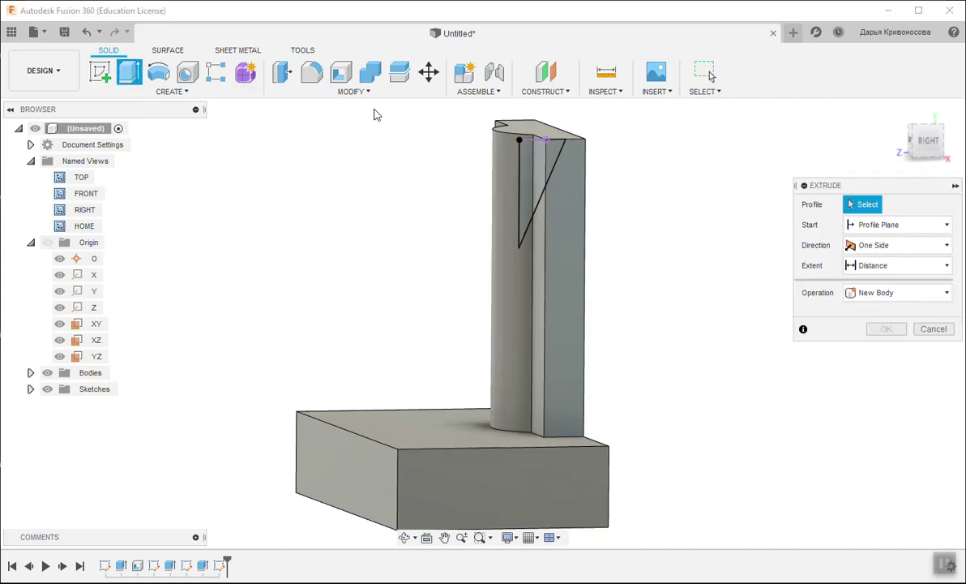
{"action": "left_click", "coordinate": [525, 156]}
{"action": "left_click", "coordinate": [556, 154]}
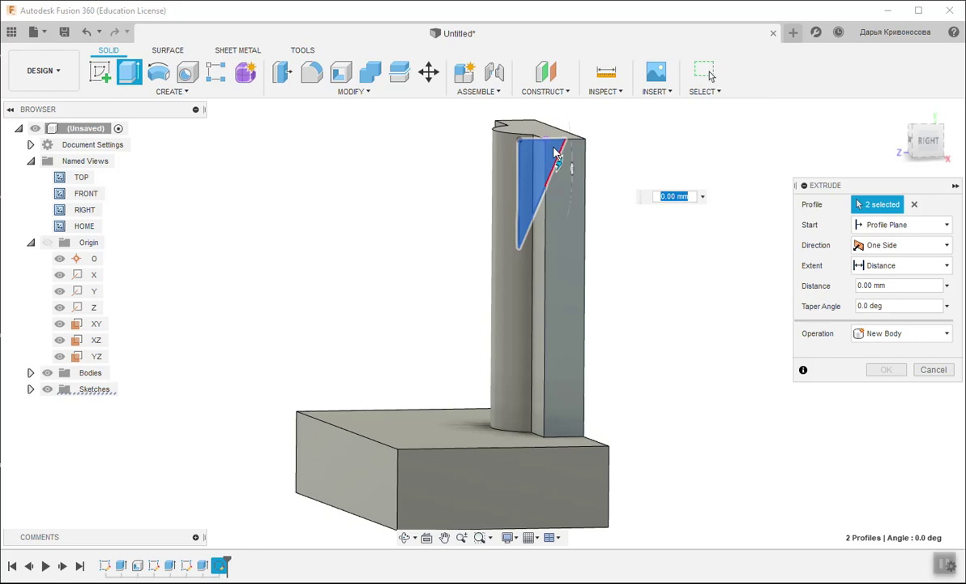
{"action": "left_click", "coordinate": [898, 334]}
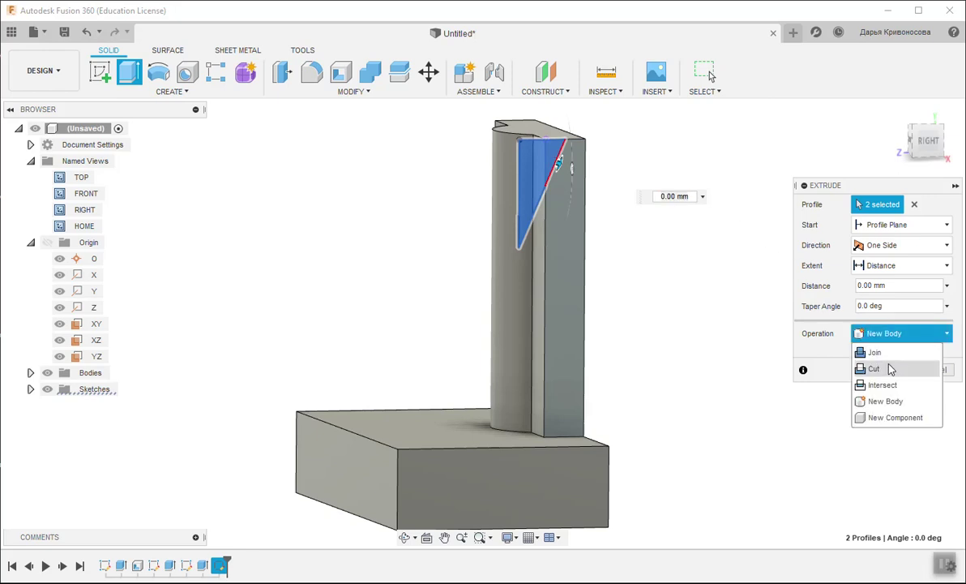
{"action": "left_click", "coordinate": [890, 368]}
{"action": "left_click", "coordinate": [901, 266]}
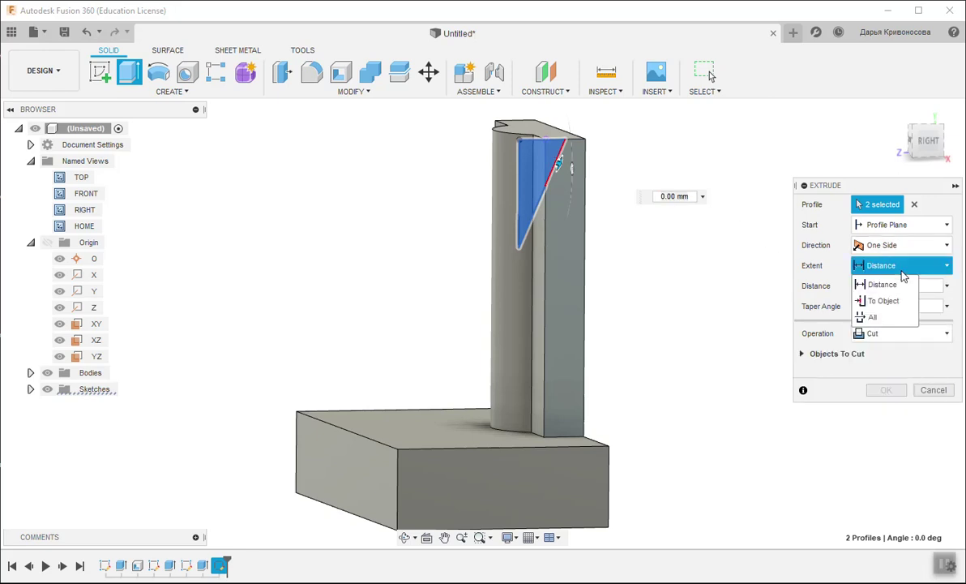
{"action": "left_click", "coordinate": [874, 321]}
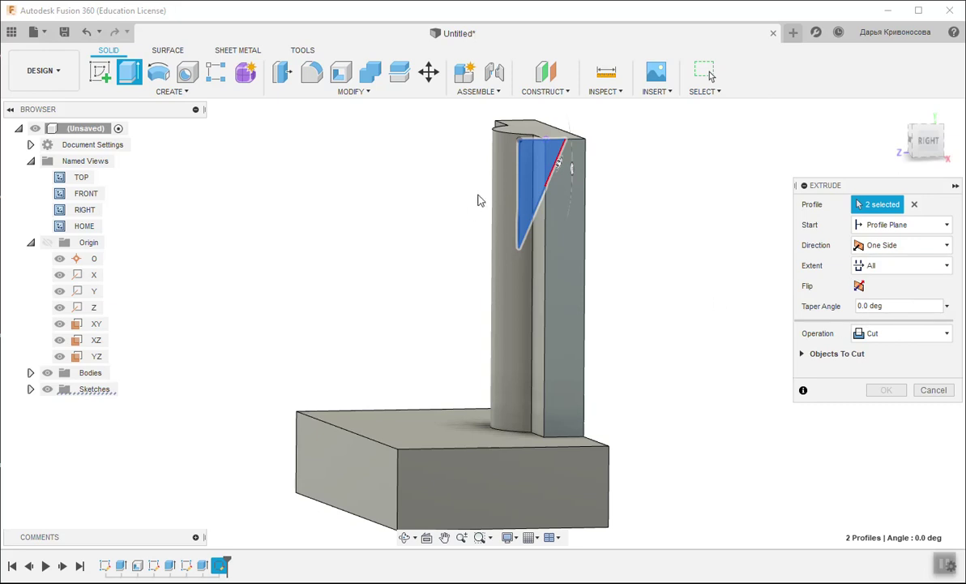
{"action": "left_click_drag", "start_coordinate": [558, 158], "coordinate": [482, 134]}
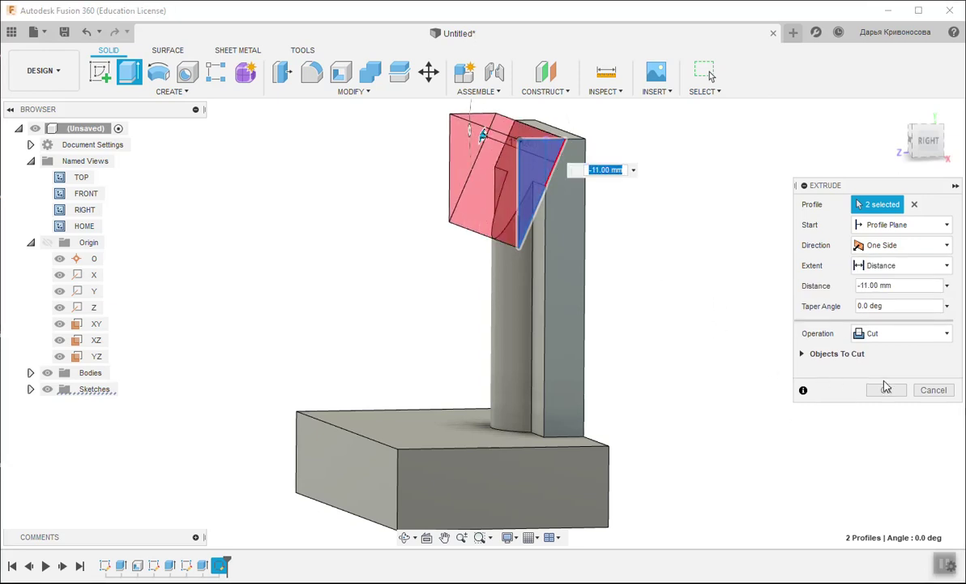
{"action": "left_click", "coordinate": [882, 392]}
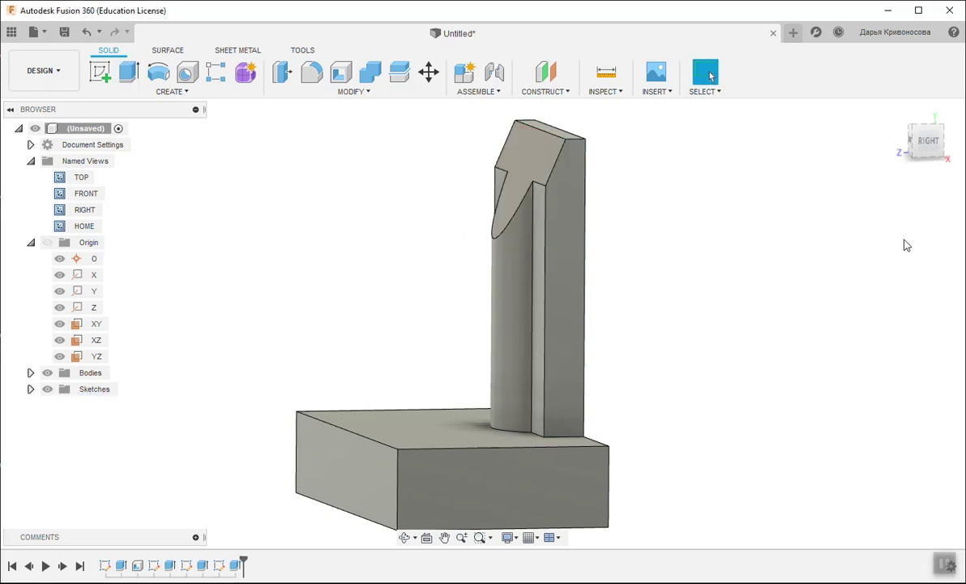
{"action": "left_click", "coordinate": [926, 145]}
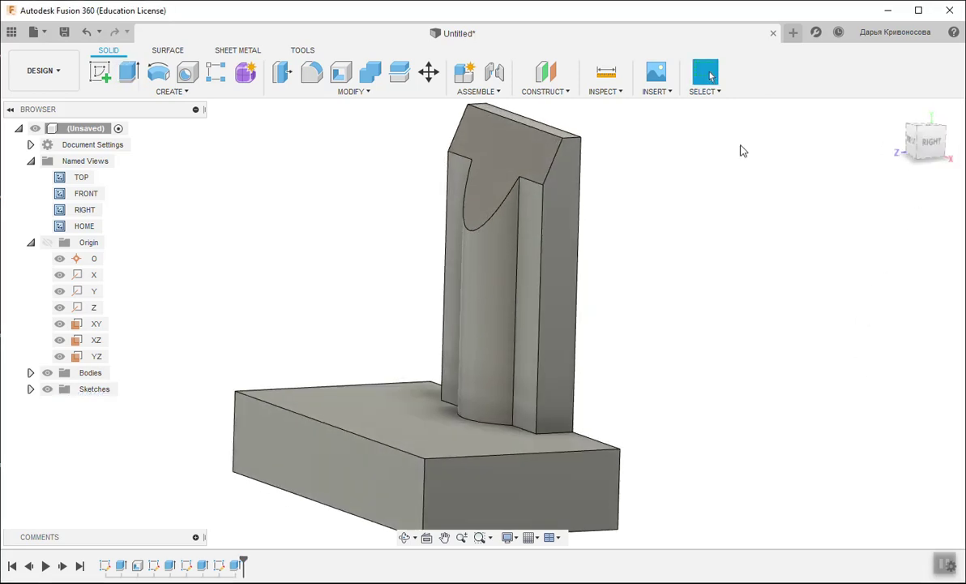
Step: Start a new sketch on the tab's front face and centre the view on it
{"action": "left_click", "coordinate": [501, 168]}
{"action": "right_click", "coordinate": [501, 168]}
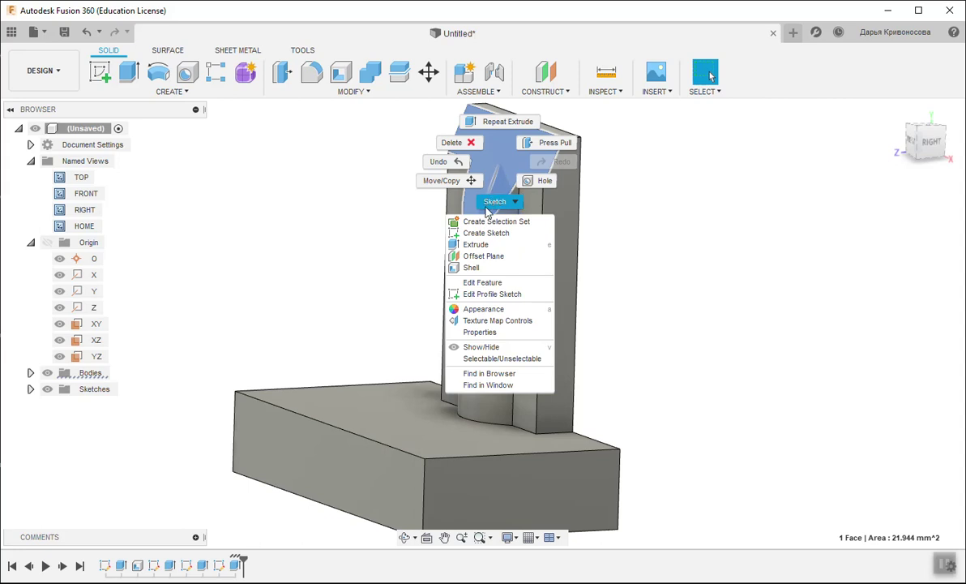
{"action": "left_click", "coordinate": [480, 232]}
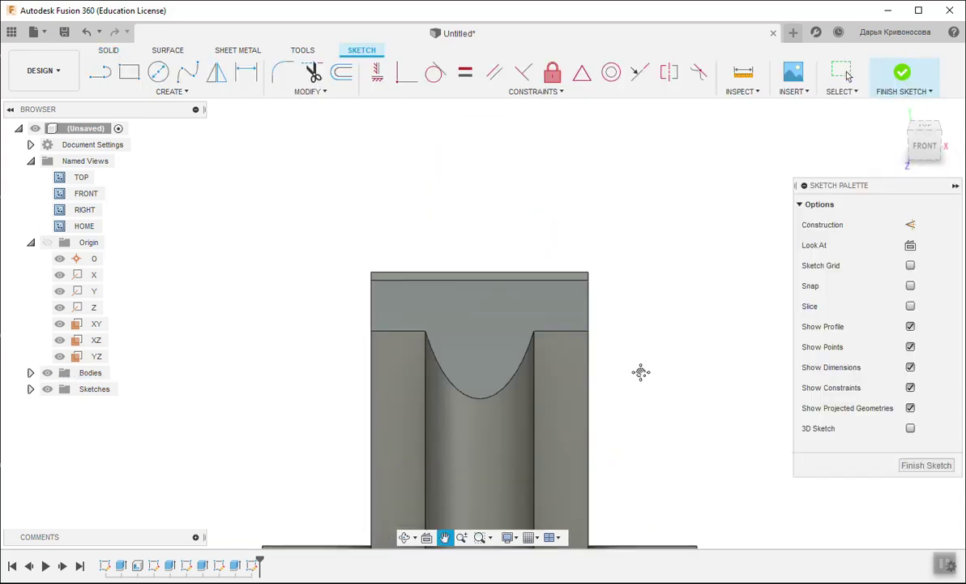
{"action": "middle_click_drag", "start_coordinate": [639, 370], "coordinate": [635, 239]}
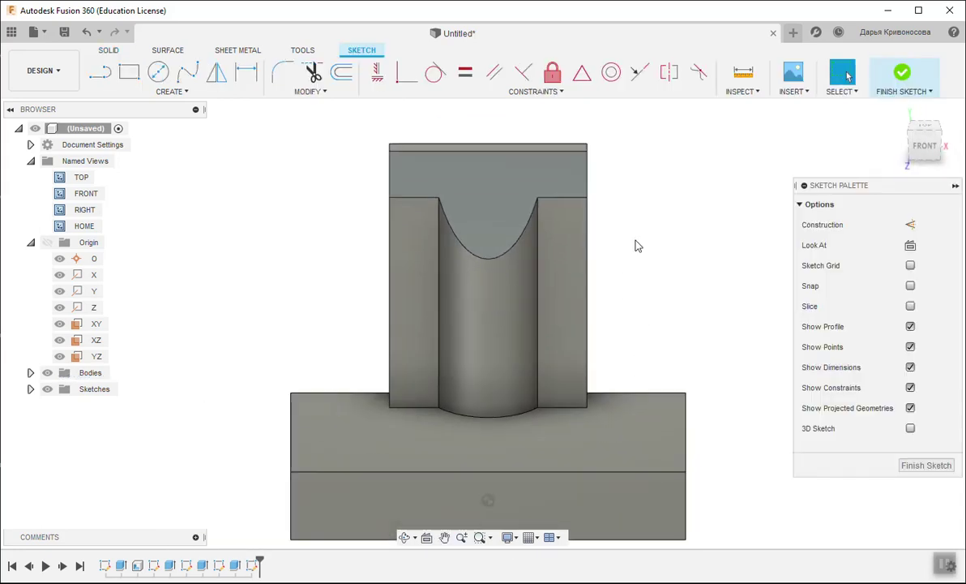
{"action": "scroll", "coordinate": [626, 224], "scroll_direction": "down", "scroll_amount": 1}
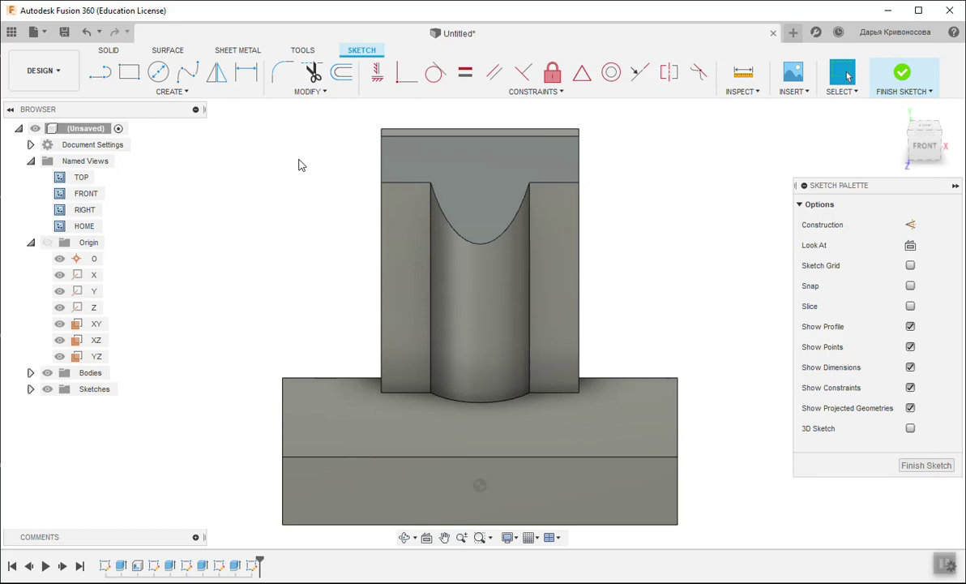
Step: Draw vertical and horizontal construction centre lines across the tab, hiding constraint symbols
{"action": "left_click", "coordinate": [98, 72]}
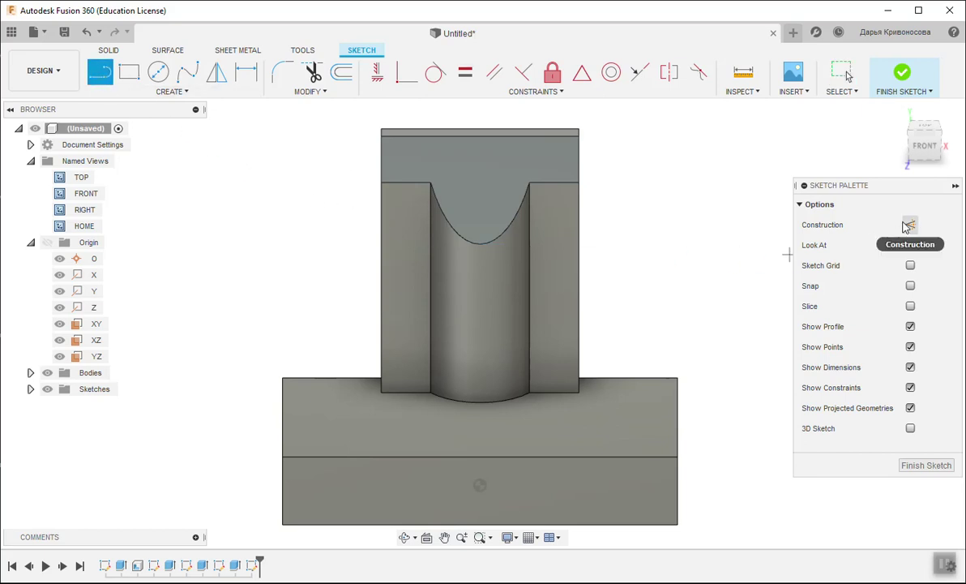
{"action": "left_click", "coordinate": [909, 226]}
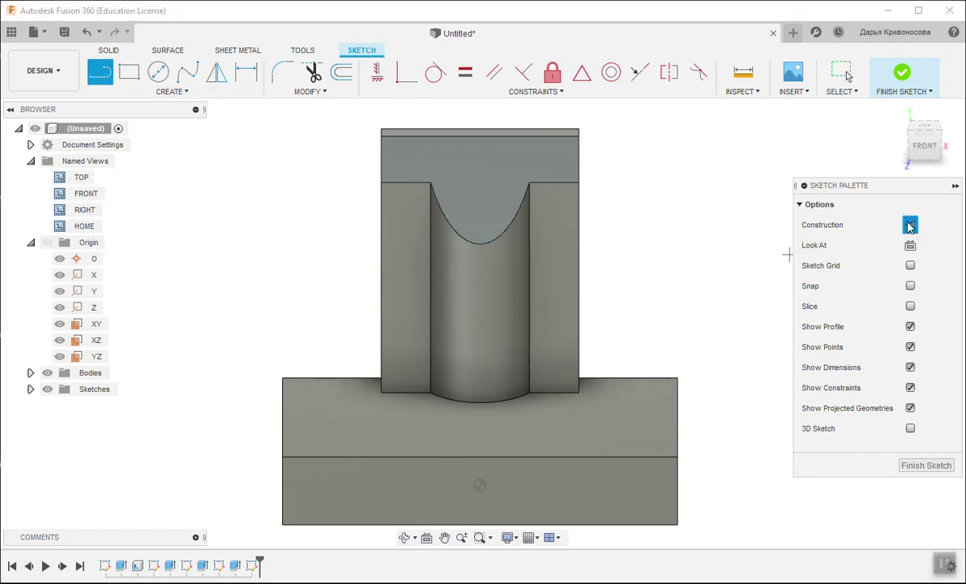
{"action": "left_click", "coordinate": [479, 134]}
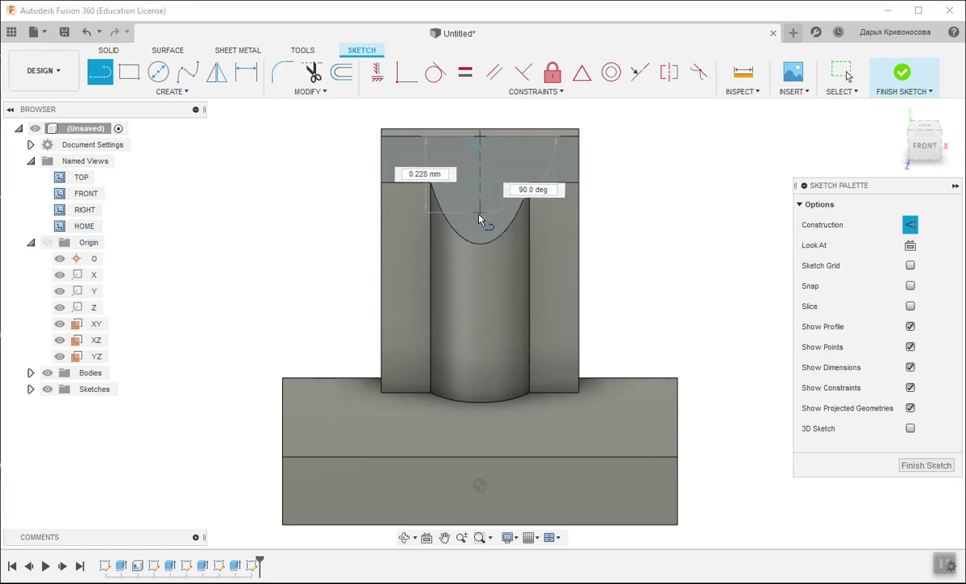
{"action": "left_click", "coordinate": [480, 243]}
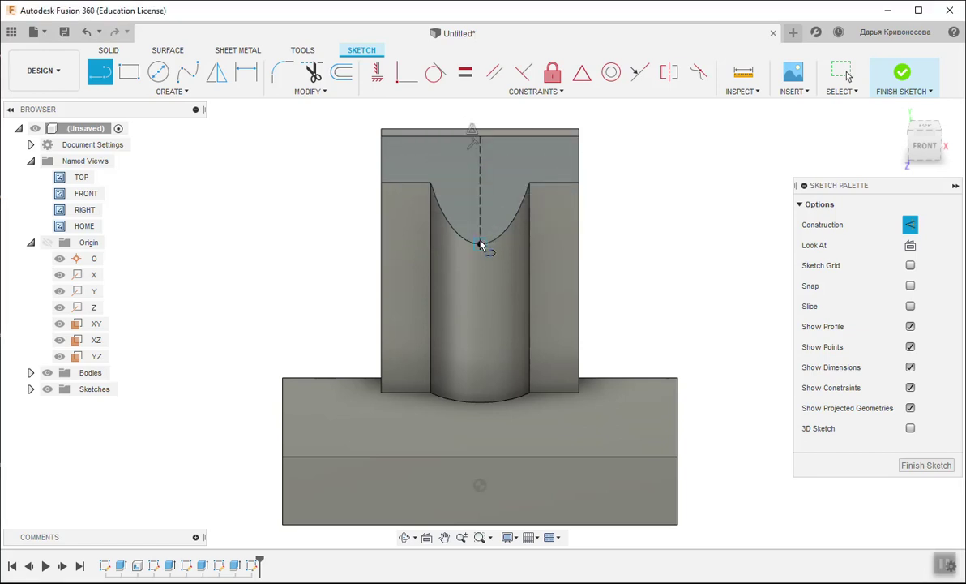
{"action": "left_click", "coordinate": [381, 159]}
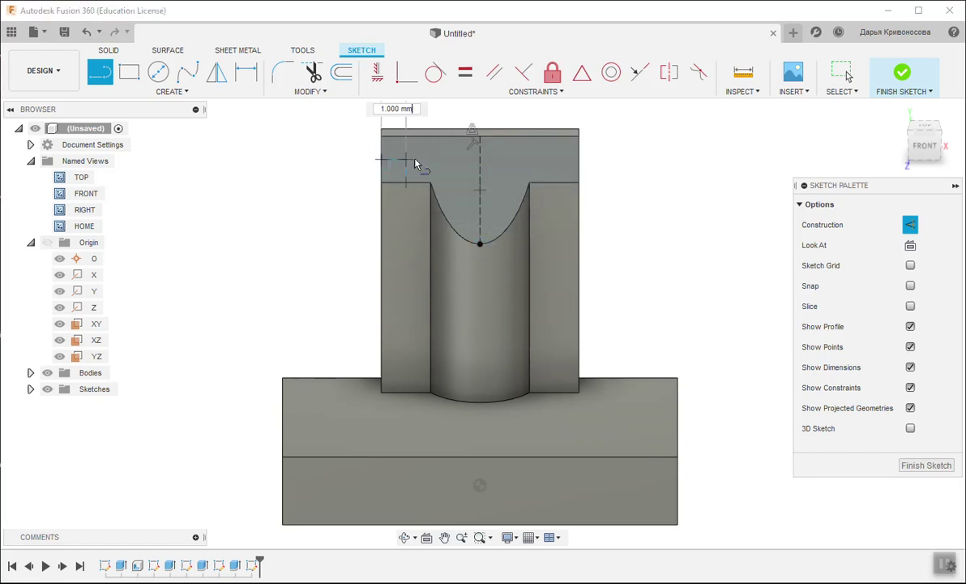
{"action": "left_click", "coordinate": [578, 165]}
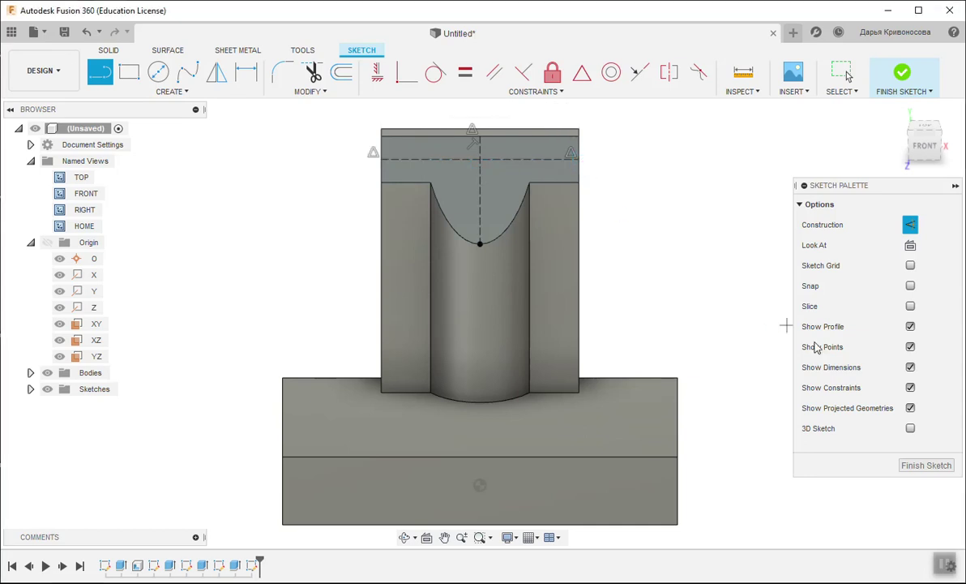
{"action": "left_click", "coordinate": [911, 388]}
{"action": "scroll", "coordinate": [759, 283], "scroll_direction": "up", "scroll_amount": 1}
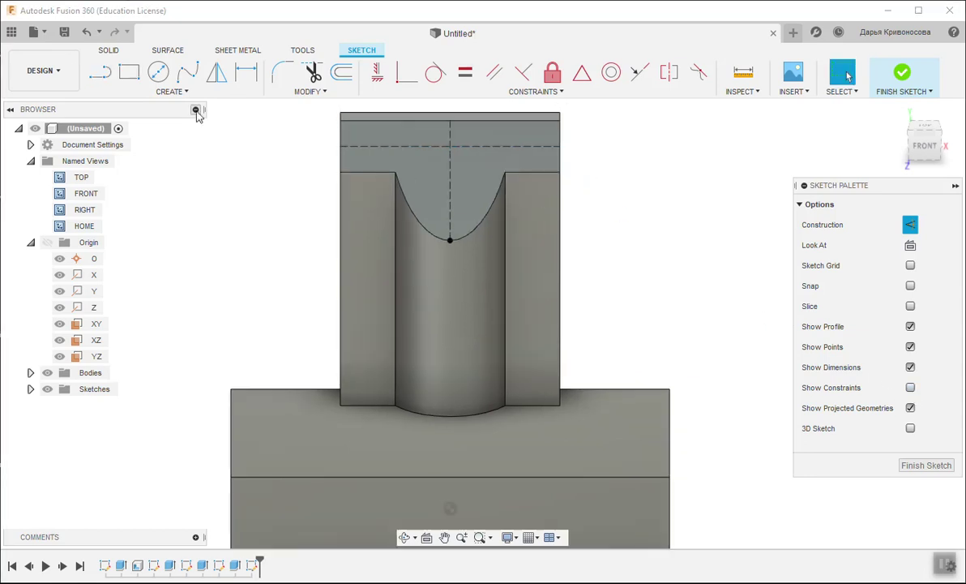
Step: Add a Ø2.40 centre-diameter circle where the two construction lines cross
{"action": "left_click", "coordinate": [159, 74]}
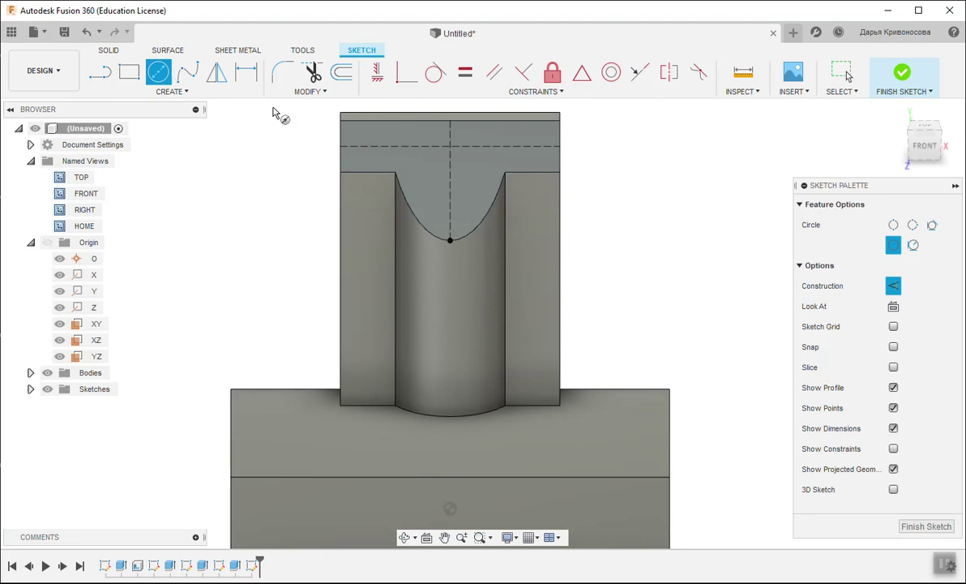
{"action": "left_click", "coordinate": [451, 147]}
{"action": "type", "text": "2.4"}
{"action": "key", "text": "Tab"}
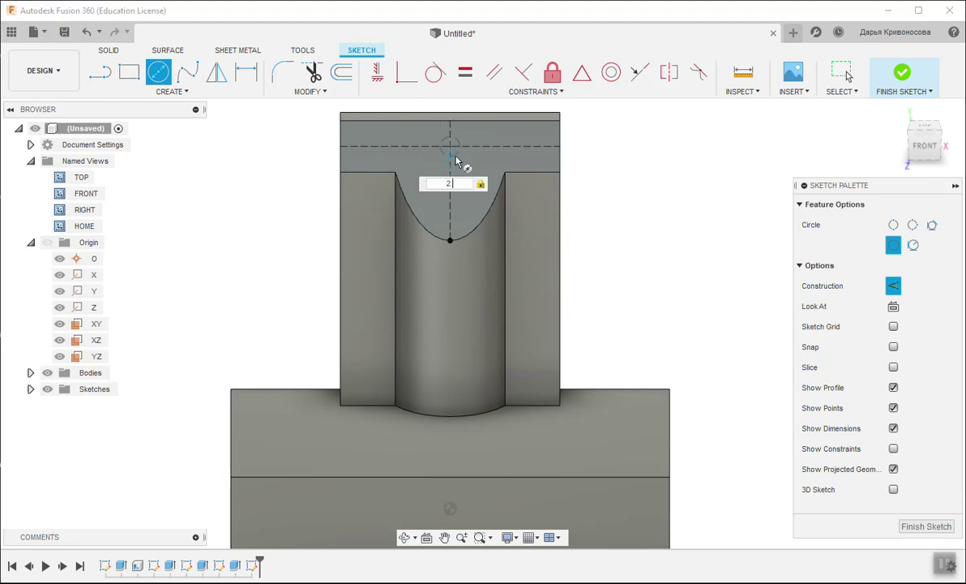
{"action": "key", "text": "Return"}
{"action": "key", "text": "Escape"}
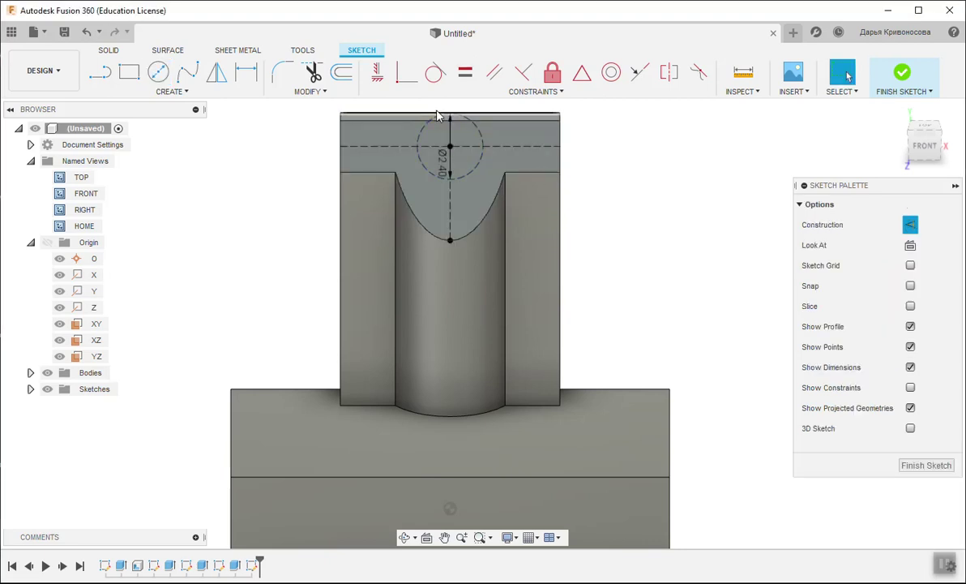
{"action": "scroll", "coordinate": [601, 171], "scroll_direction": "down", "scroll_amount": 2}
Step: Finish the current sketch, then reopen Sketch5 for editing from the browser
{"action": "left_click", "coordinate": [901, 73]}
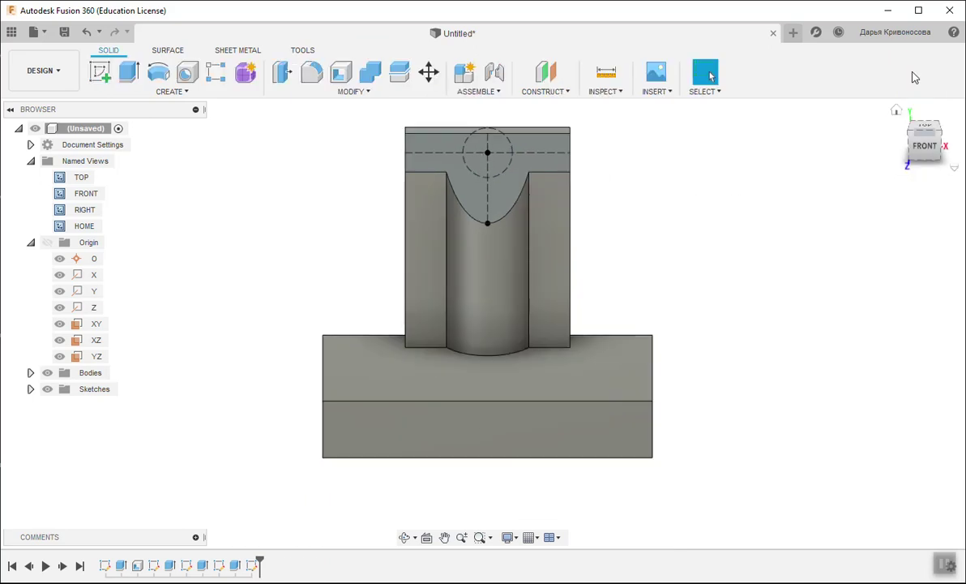
{"action": "mouse_move", "coordinate": [865, 138]}
{"action": "middle_mouse_down", "text": "shift"}
{"action": "mouse_move", "coordinate": [916, 143]}
{"action": "mouse_move", "coordinate": [871, 146]}
{"action": "middle_mouse_up", "text": "shift"}
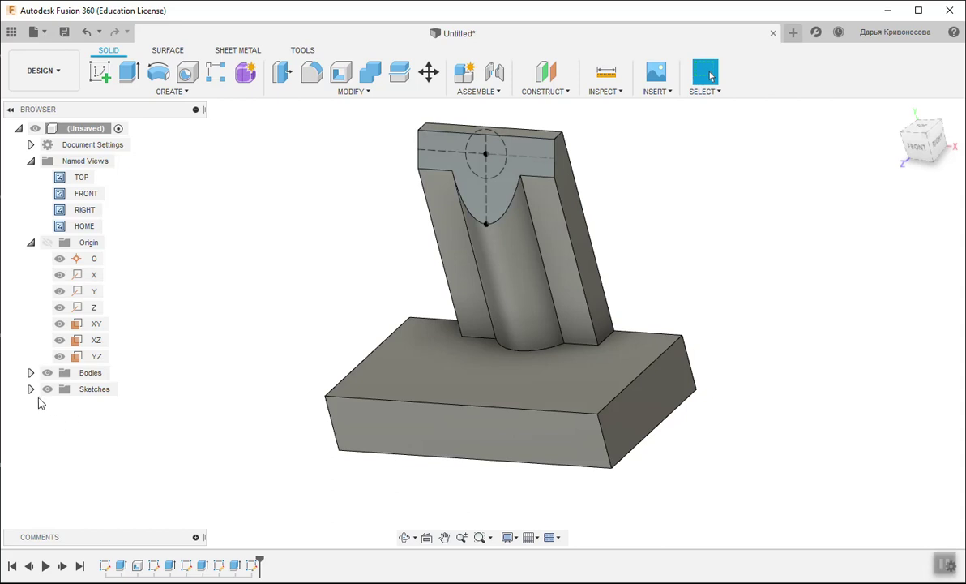
{"action": "left_click", "coordinate": [30, 389]}
{"action": "right_click", "coordinate": [86, 470]}
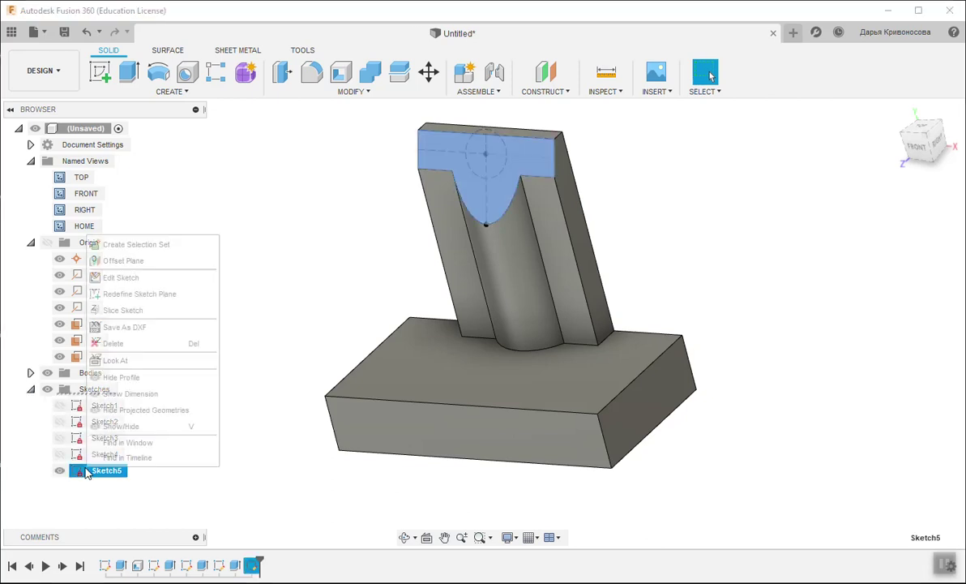
{"action": "left_click", "coordinate": [123, 277]}
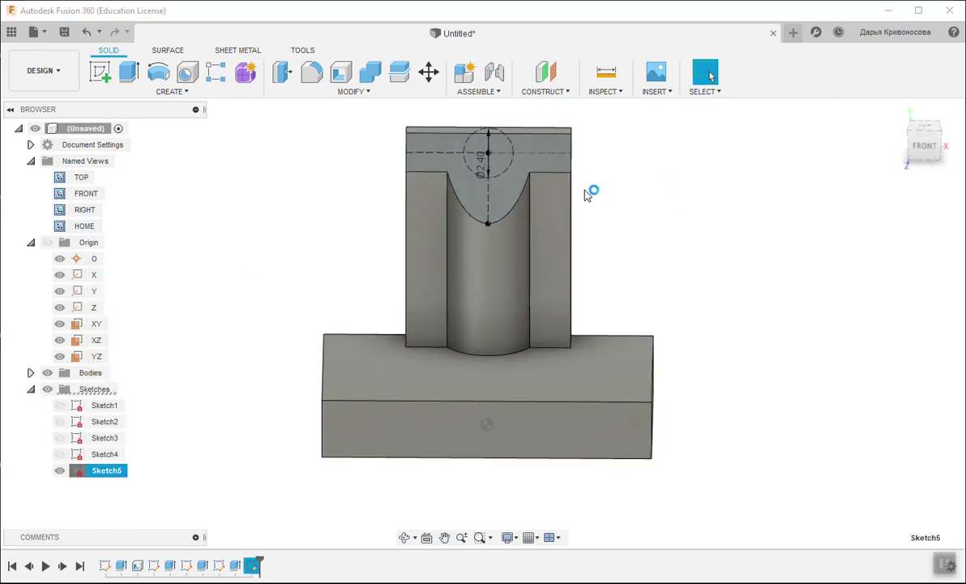
Step: Make the Ø2.40 circle regular geometry, finish the sketch, and switch to the FRONT view
{"action": "left_click", "coordinate": [497, 172]}
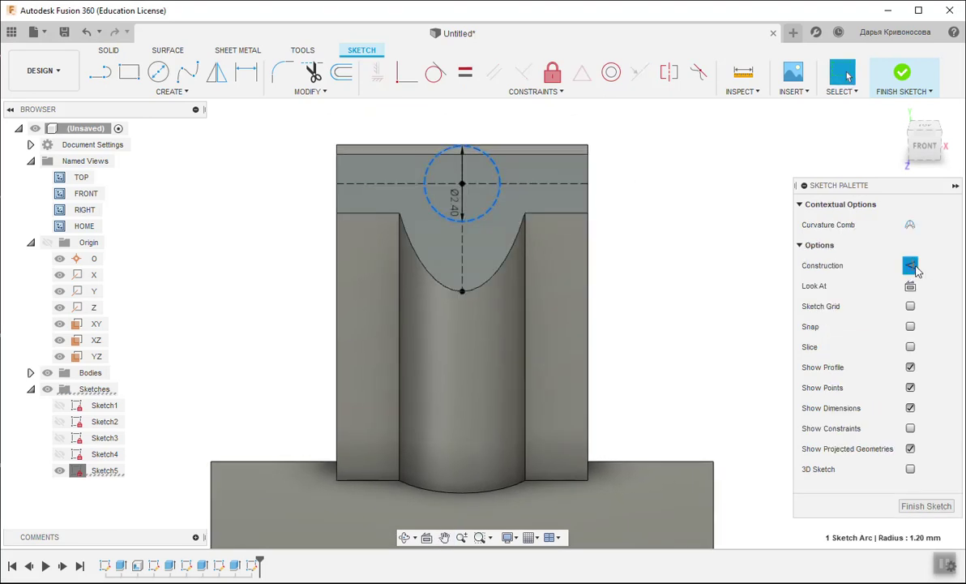
{"action": "key", "text": "Escape"}
{"action": "left_click", "coordinate": [904, 92]}
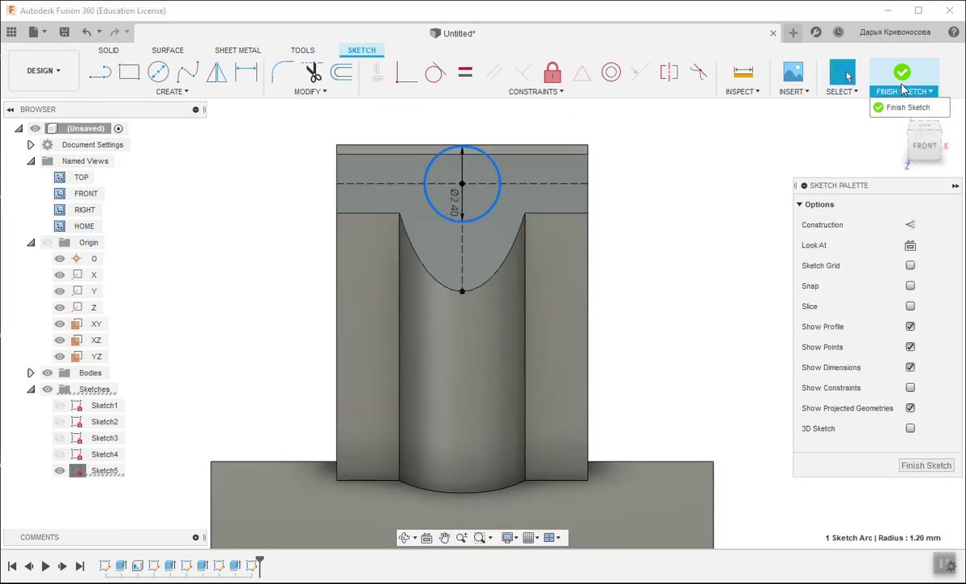
{"action": "left_click", "coordinate": [902, 83]}
{"action": "left_click", "coordinate": [924, 148]}
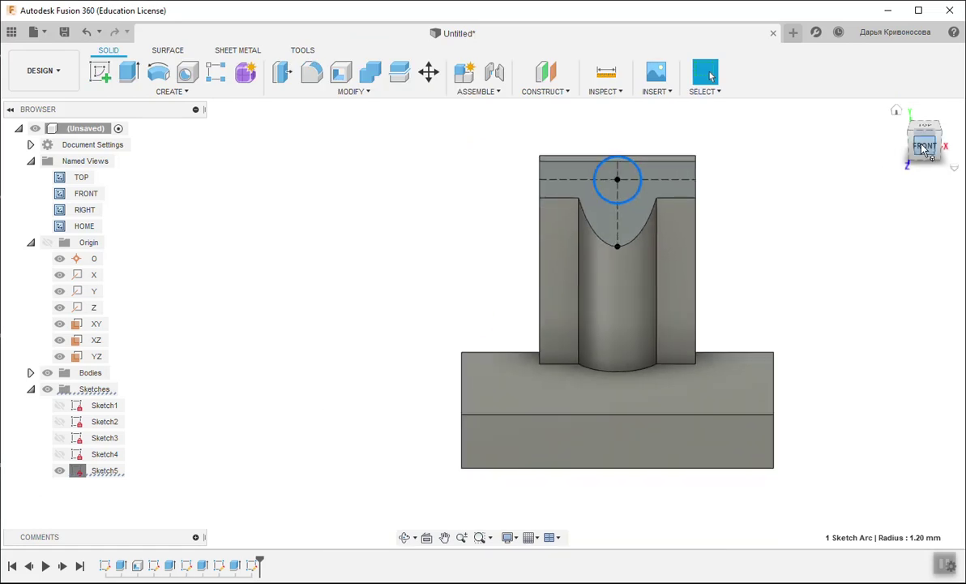
Step: Extrude both halves of the Ø2.40 circle 3.5 mm into a pin, then orbit to inspect it
{"action": "left_click_drag", "start_coordinate": [927, 151], "coordinate": [912, 143]}
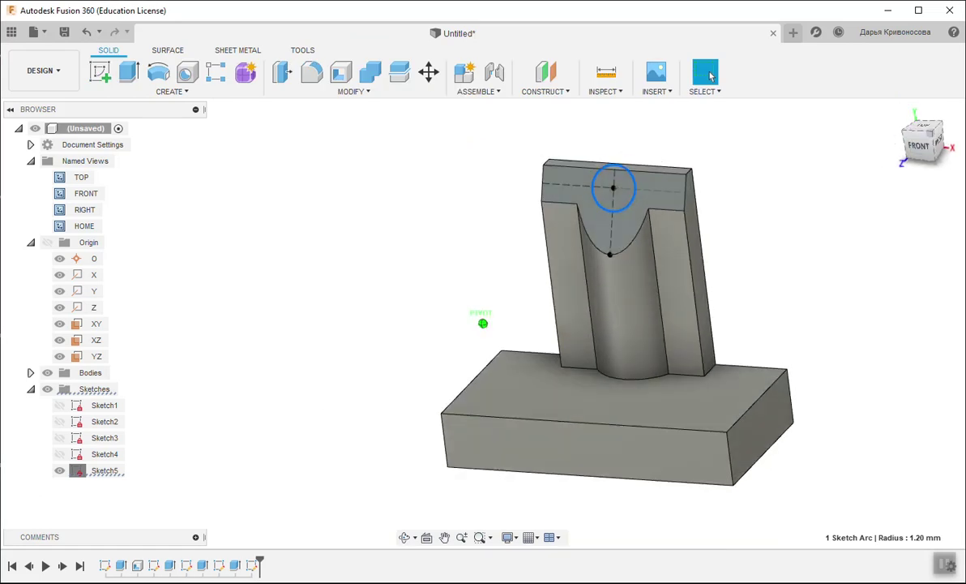
{"action": "left_click", "coordinate": [127, 81]}
{"action": "left_click", "coordinate": [615, 175]}
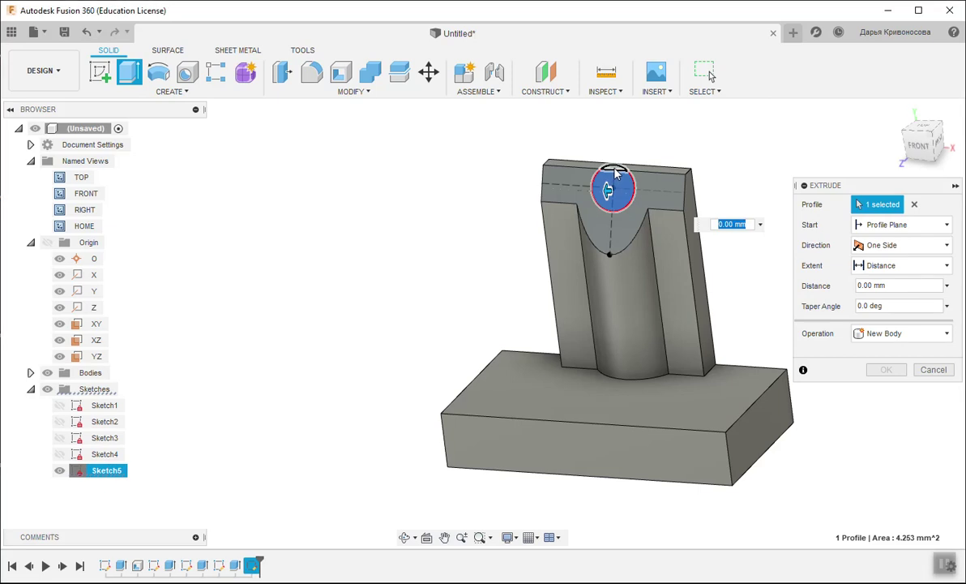
{"action": "left_click", "coordinate": [615, 173]}
{"action": "type", "text": "3.5"}
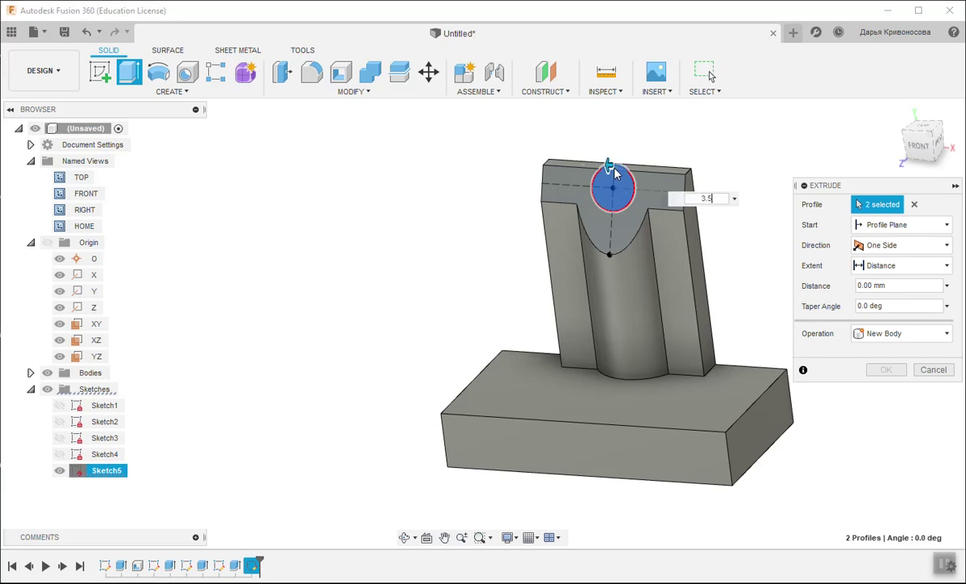
{"action": "key", "text": "Return"}
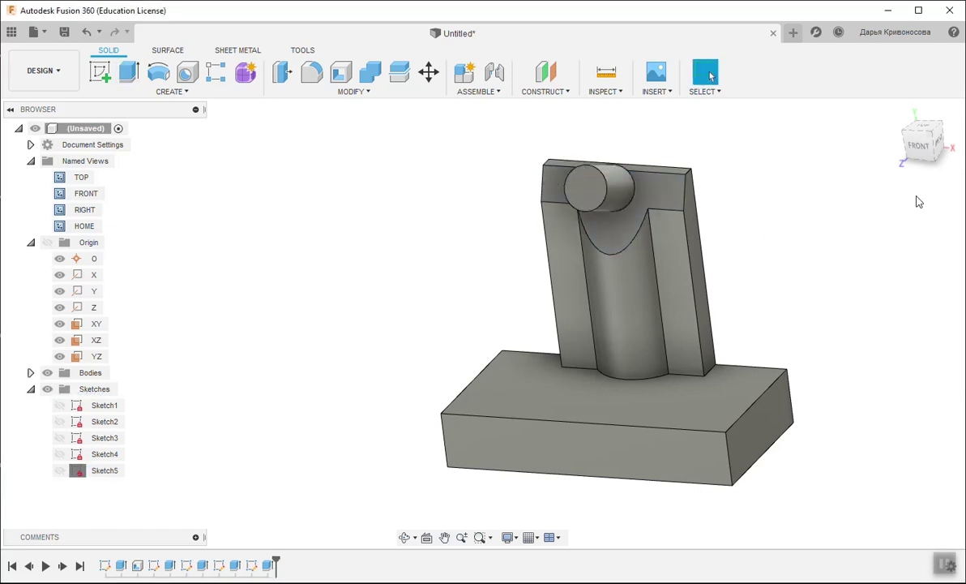
{"action": "mouse_move", "coordinate": [924, 139]}
{"action": "left_mouse_down"}
{"action": "mouse_move", "coordinate": [899, 124]}
{"action": "mouse_move", "coordinate": [897, 136]}
{"action": "left_mouse_up"}
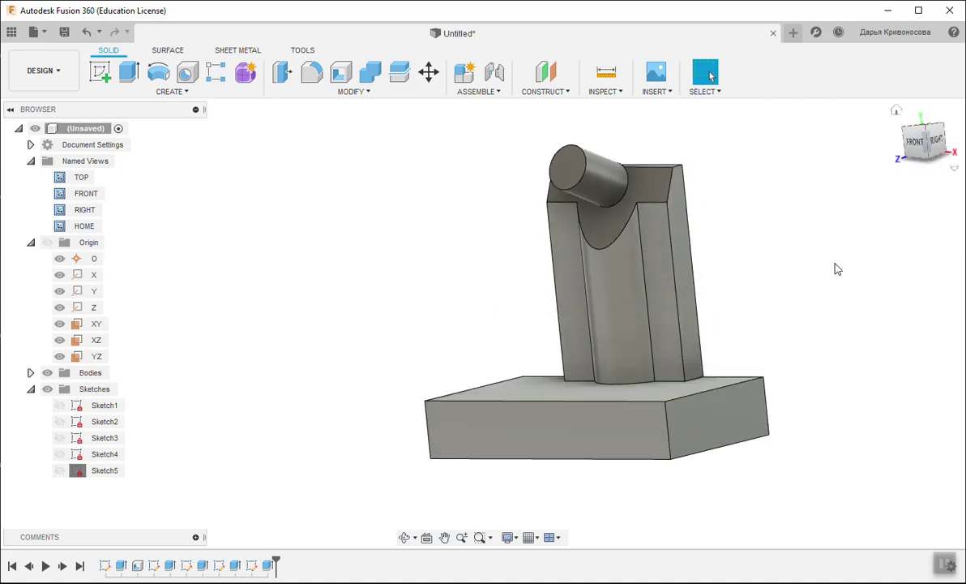